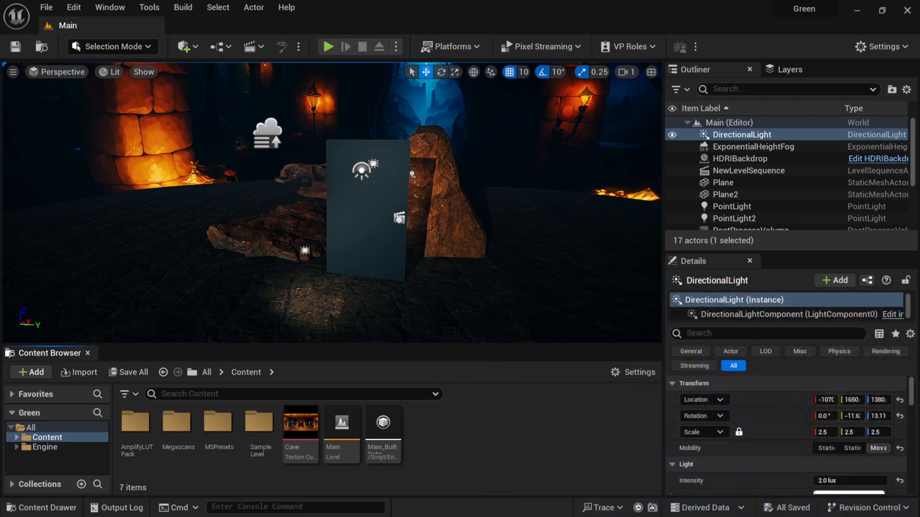
- Create an Img Media Source asset in the Content folder
right_click(435, 436)
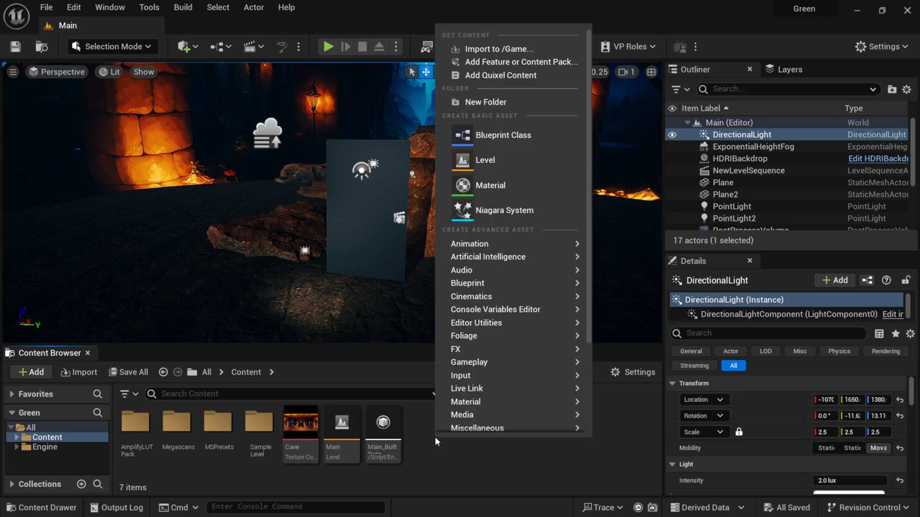
mouse_move(484, 356)
scroll(483, 356, "down", 1)
mouse_move(472, 378)
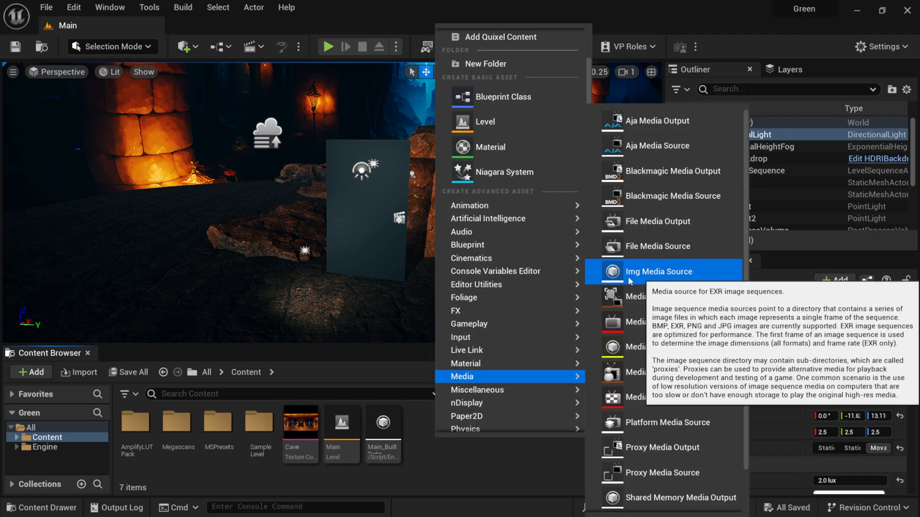
left_click(668, 271)
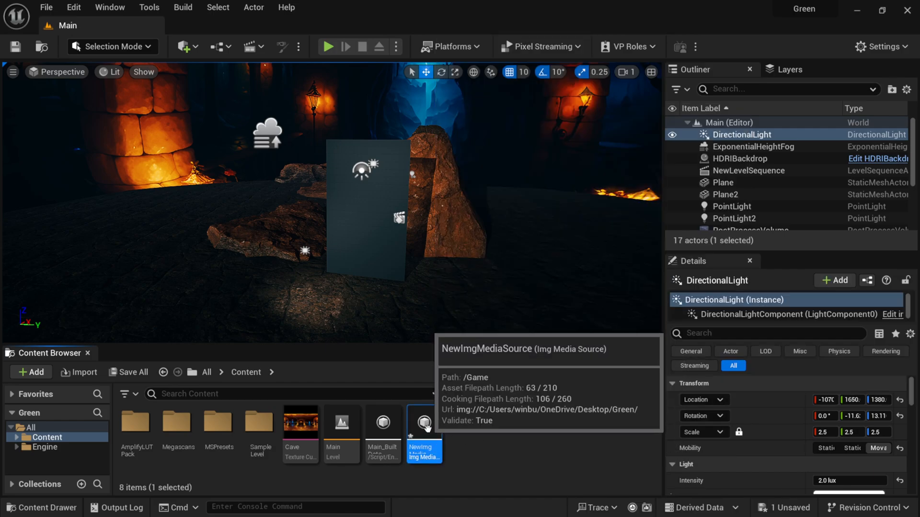
- Set the new image media source's sequence path to the first EXR frame in the GreenScreen folder
double_click(425, 424)
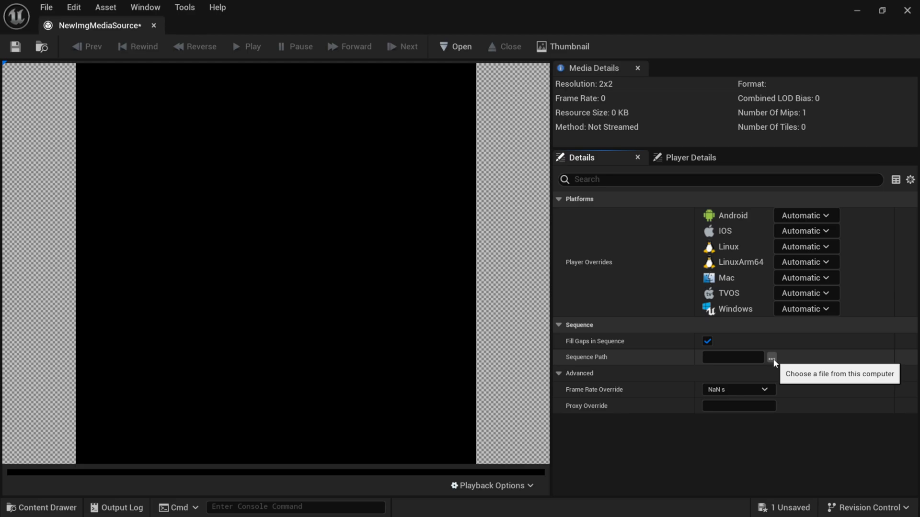
left_click(772, 359)
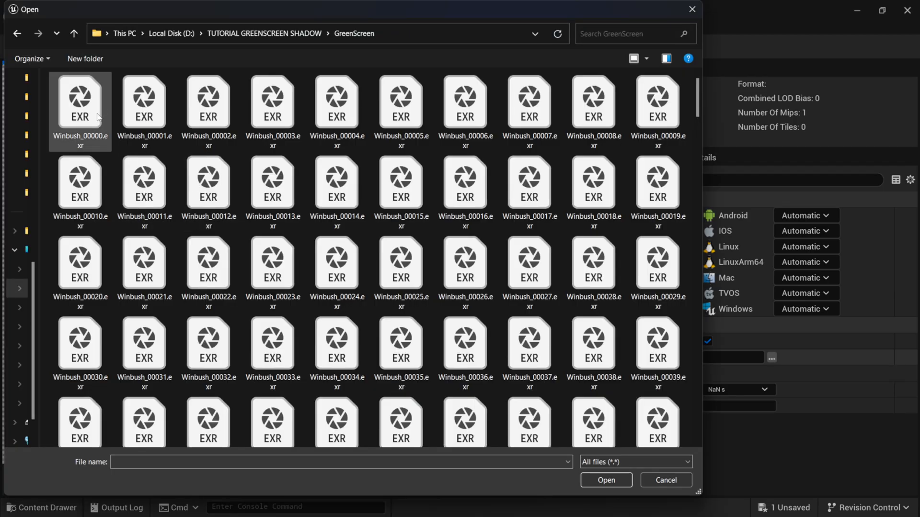
left_click(82, 116)
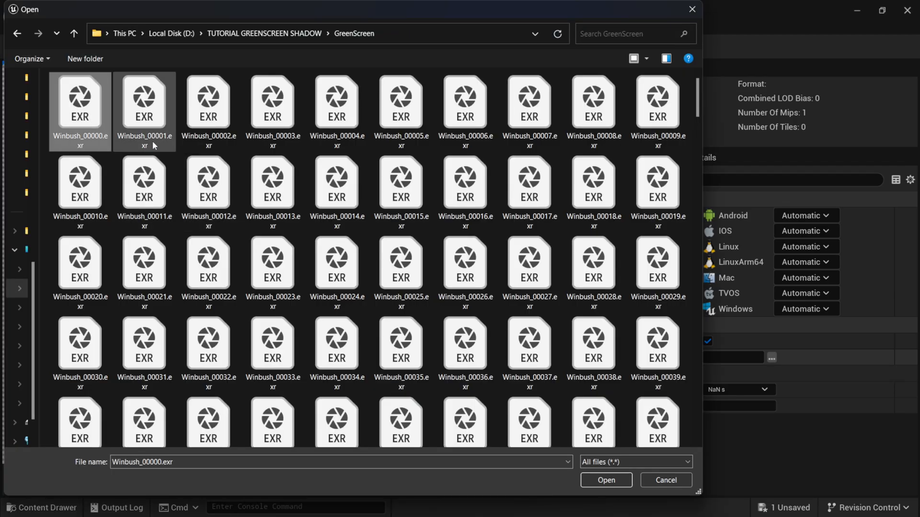
left_click(605, 481)
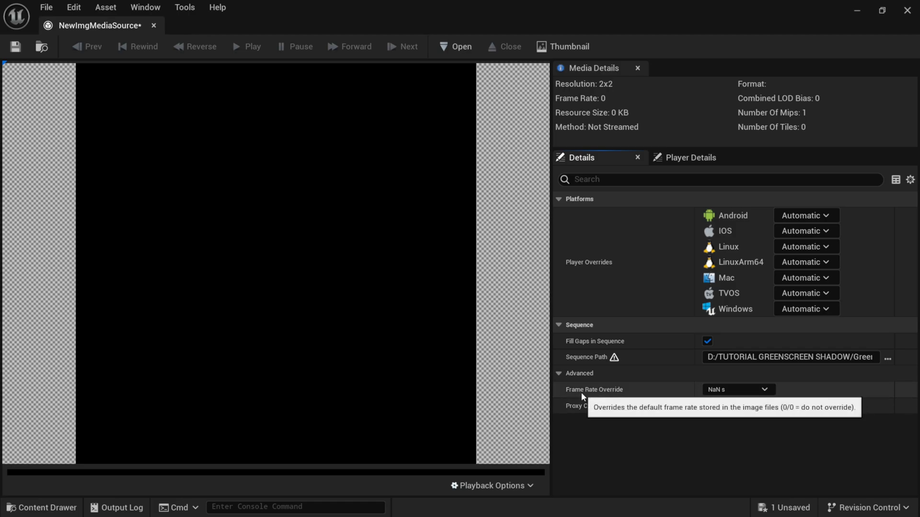
- Override the image media source's frame rate with 60 fps, then save and close the asset
left_click(754, 391)
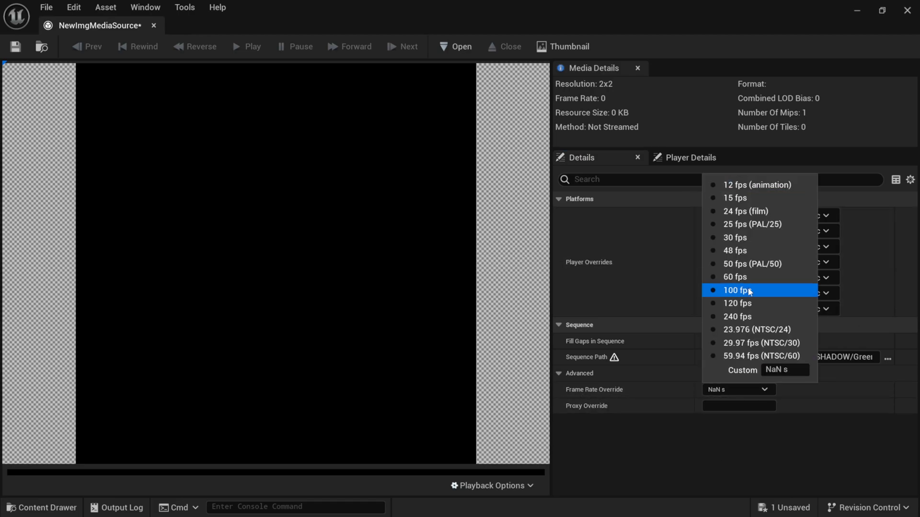
left_click(728, 279)
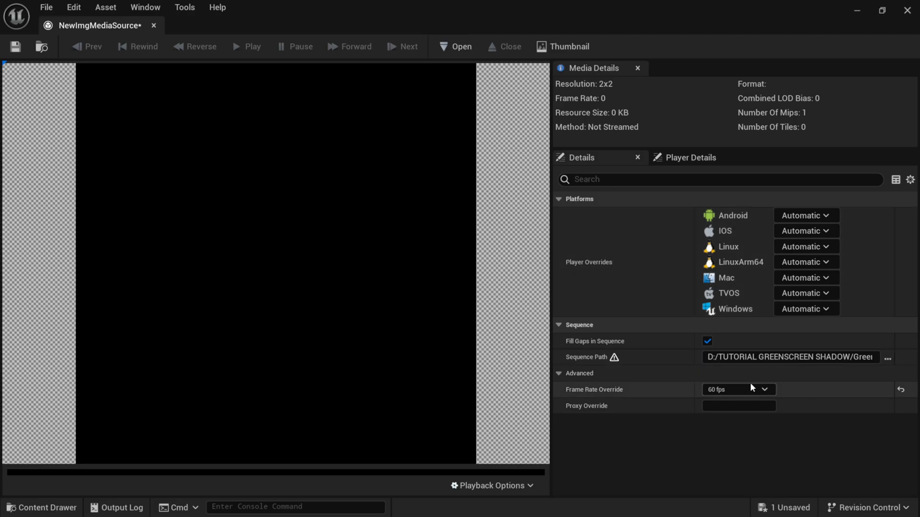
left_click(16, 47)
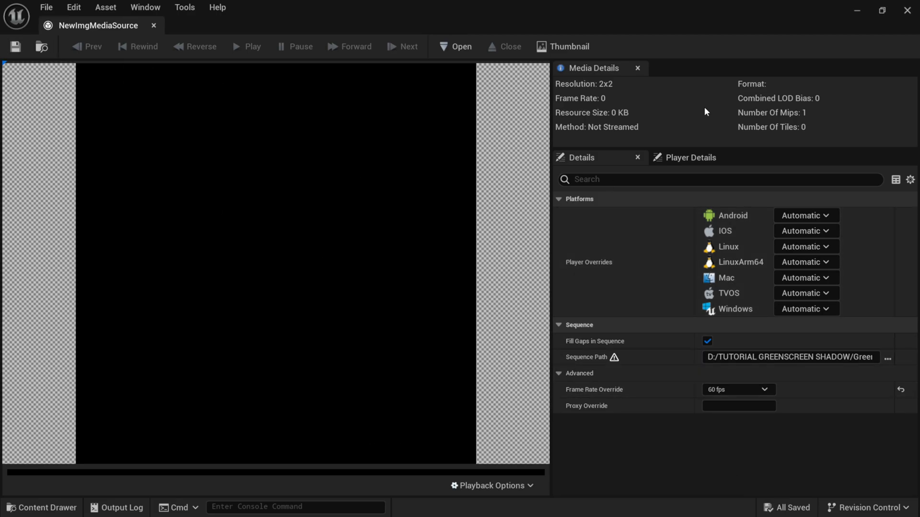
left_click(907, 11)
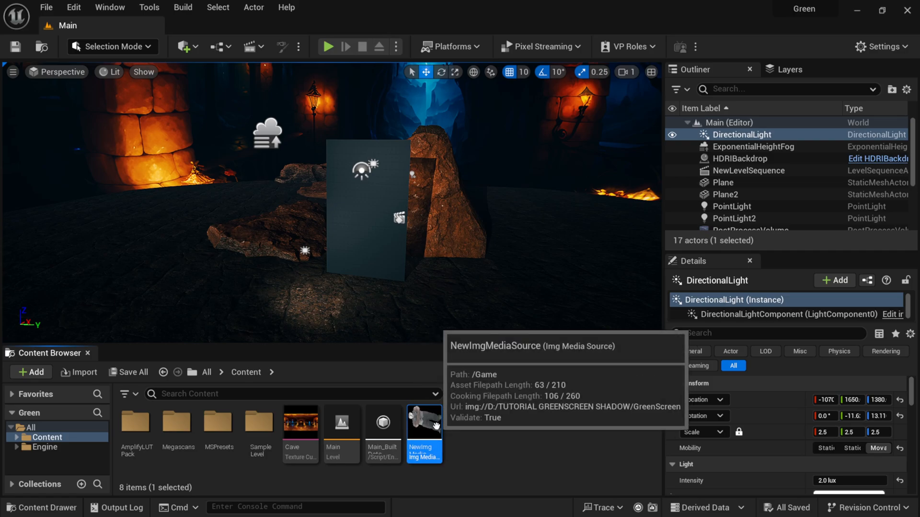
key("ctrl+z")
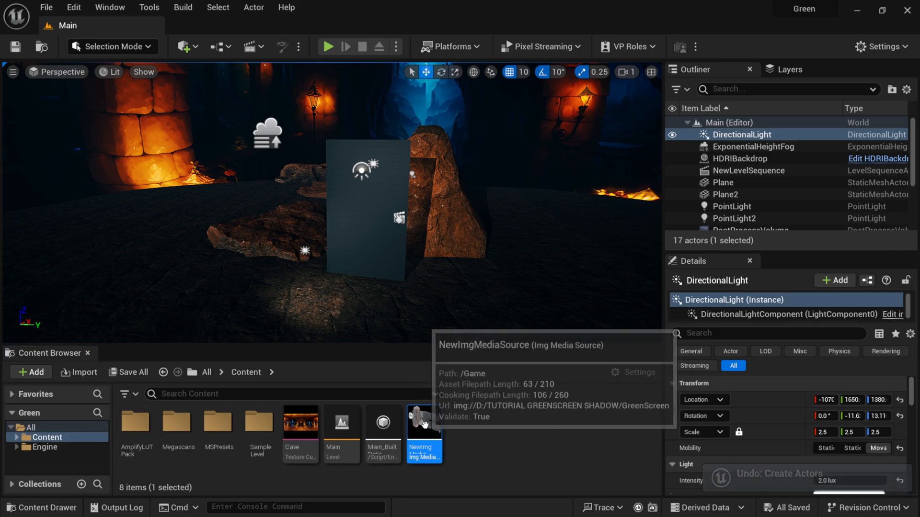
left_click_drag(424, 424, 318, 270)
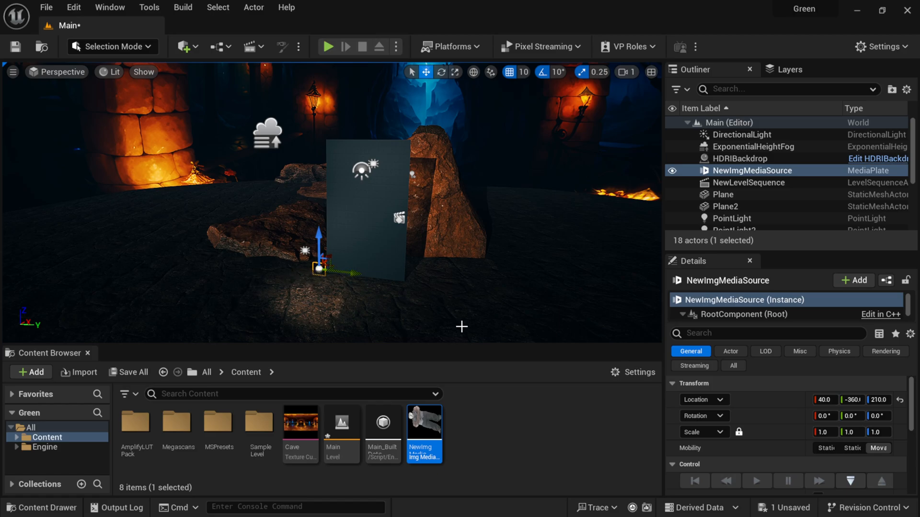
key("ctrl+z")
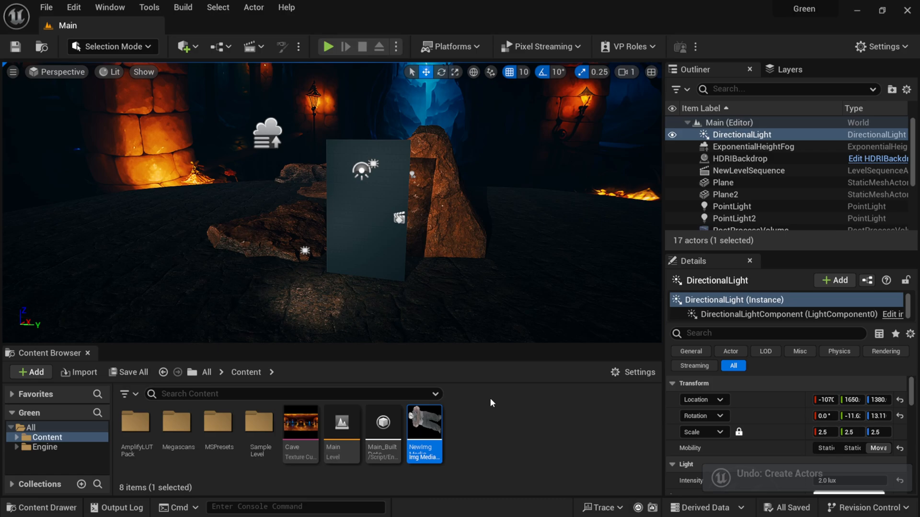
- Create a Media Player asset with a linked video output MediaTexture in the Content folder, keeping its default name
right_click(470, 422)
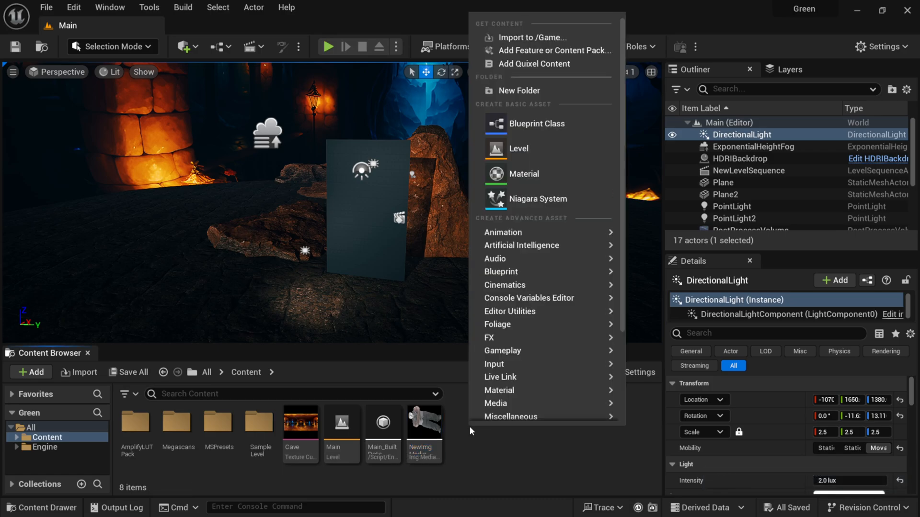
mouse_move(512, 366)
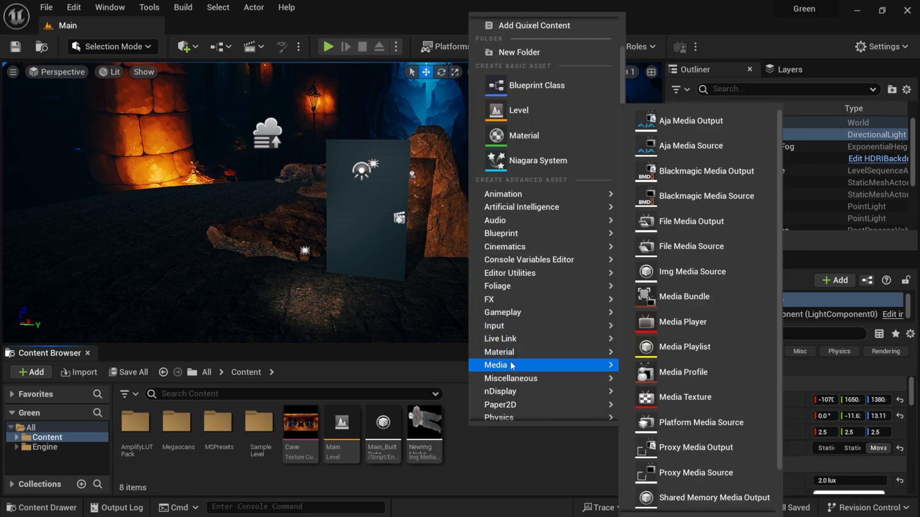
left_click(680, 322)
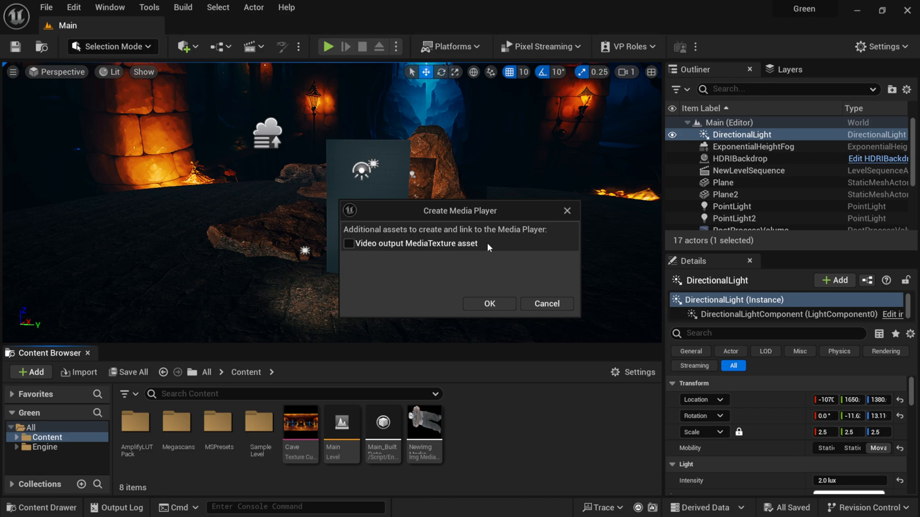
left_click(349, 244)
left_click(488, 304)
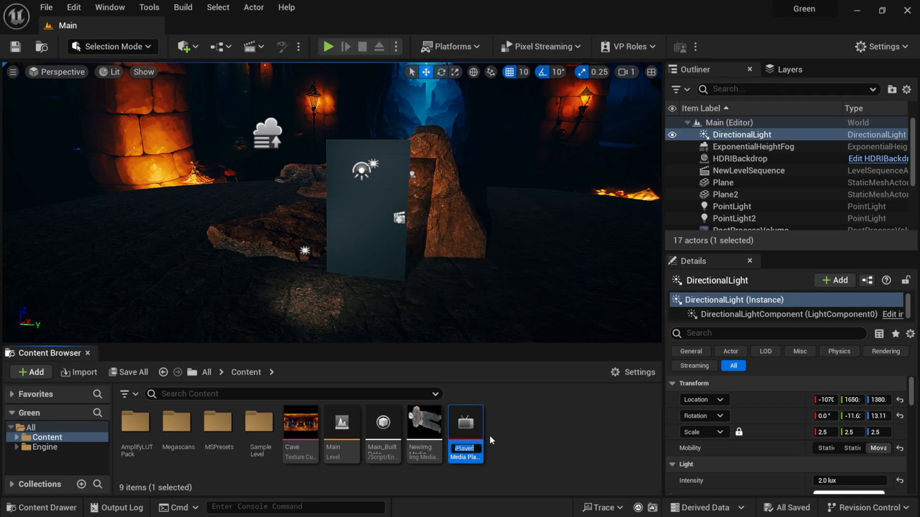
key("Return")
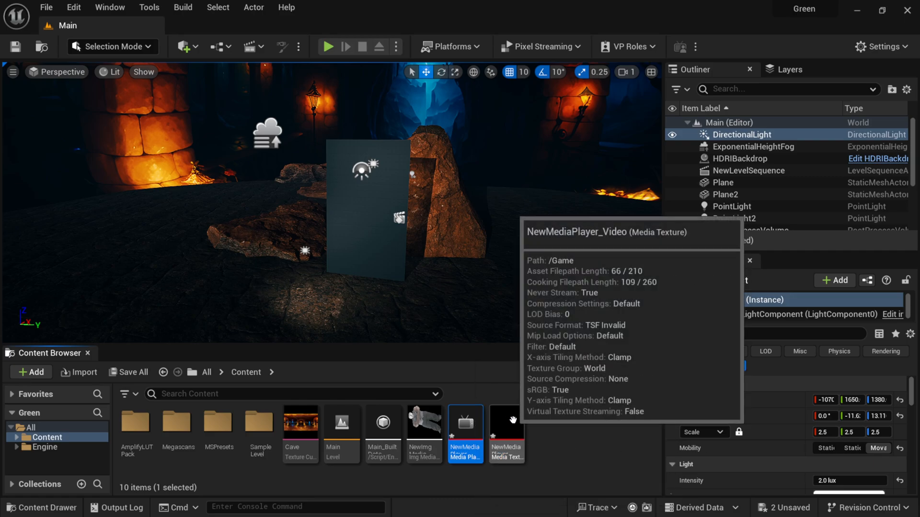
- Load the image media source into the new media player, then save and close the player asset
double_click(467, 424)
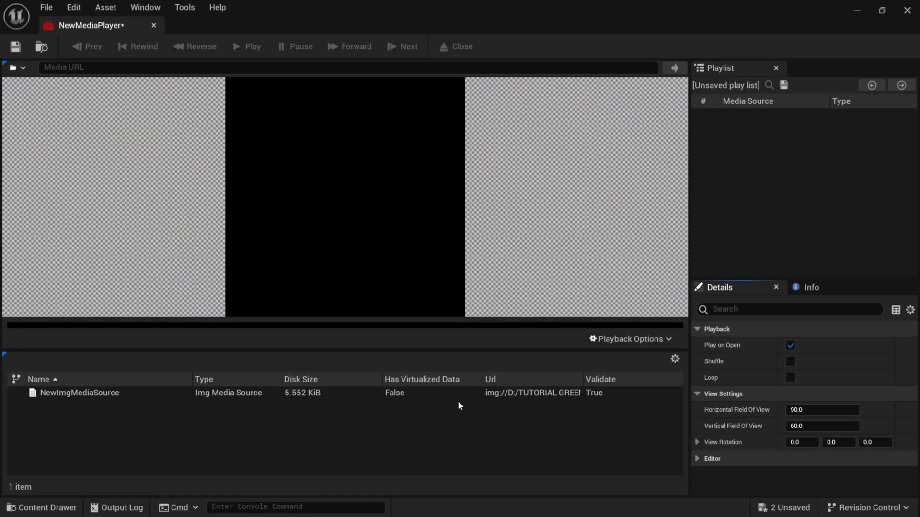
double_click(84, 394)
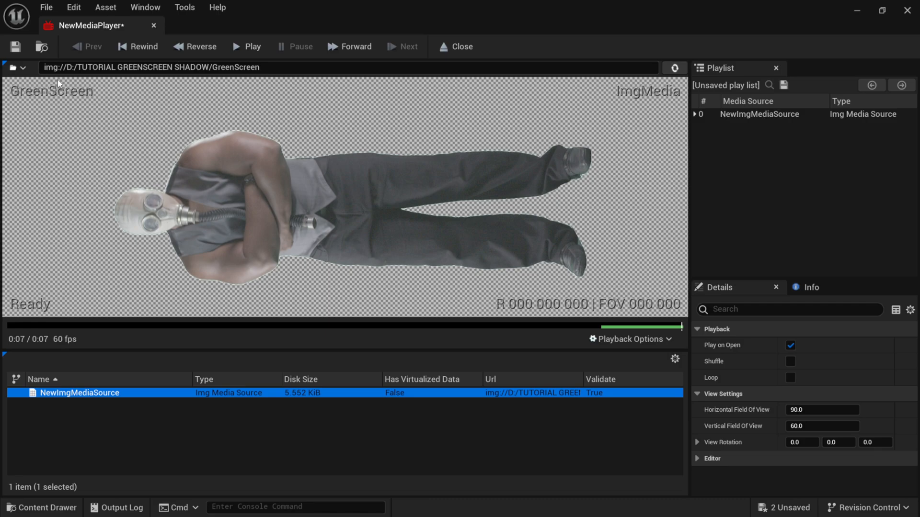
left_click(16, 46)
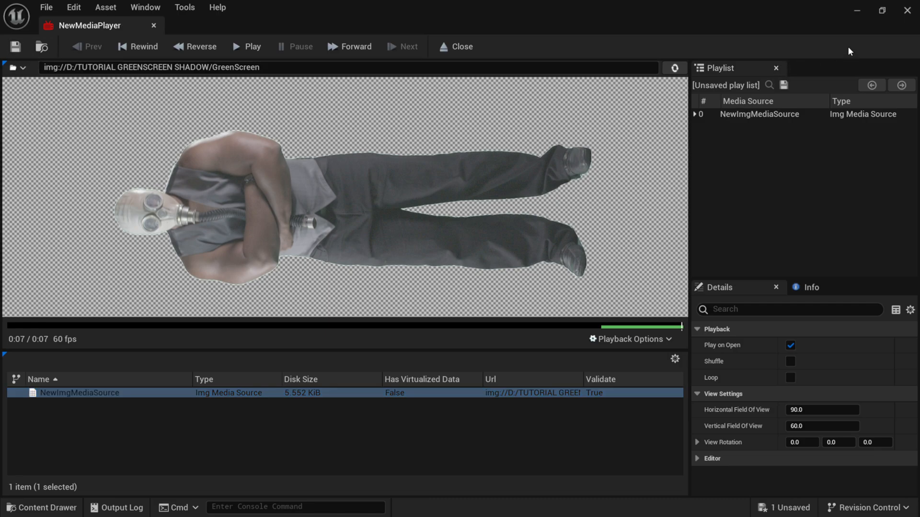
left_click(907, 11)
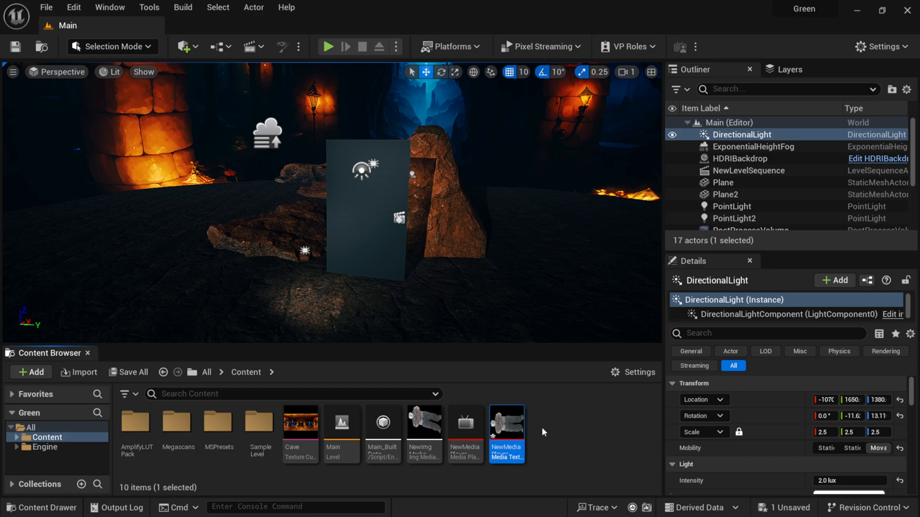
- Create a material from the media player's video texture in the Content folder
mouse_move(502, 425)
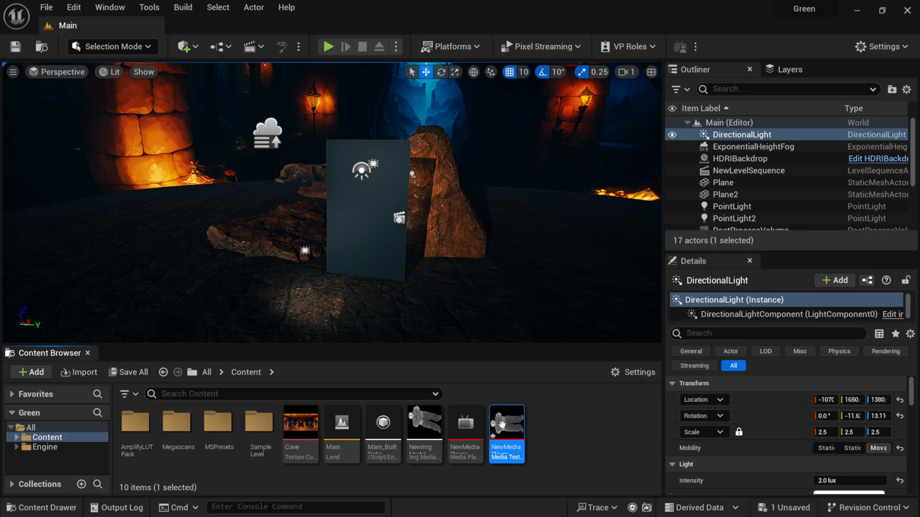
right_click(502, 425)
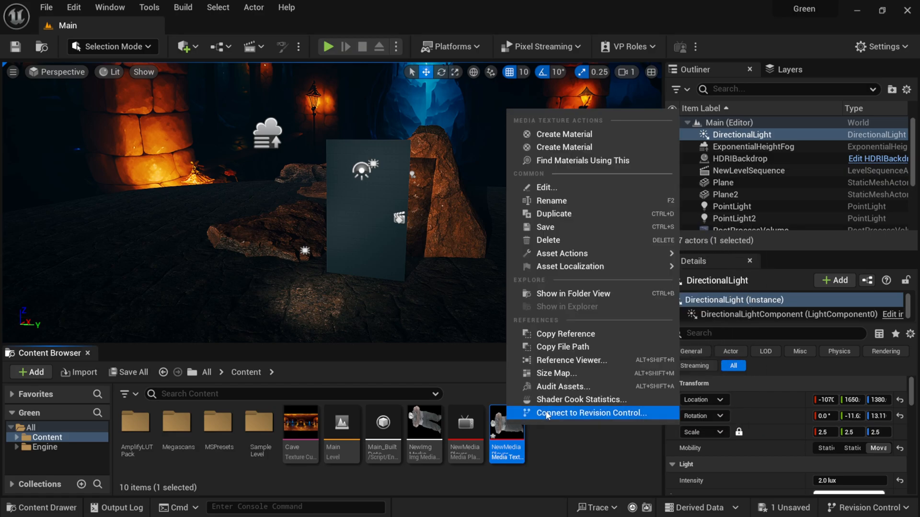
left_click(574, 136)
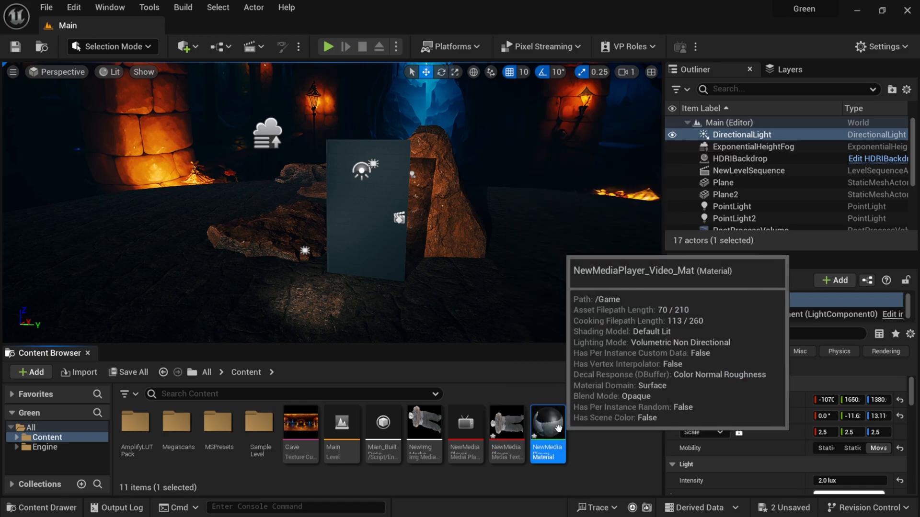
- Open the new material, preview it on a plane, and move its result node farther away from the Texture Sample node
double_click(552, 424)
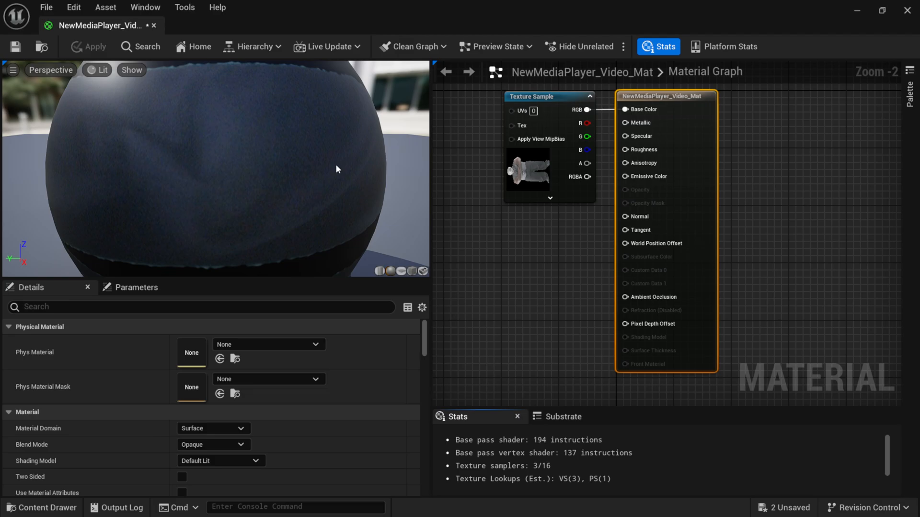
scroll(329, 173, "down", 5)
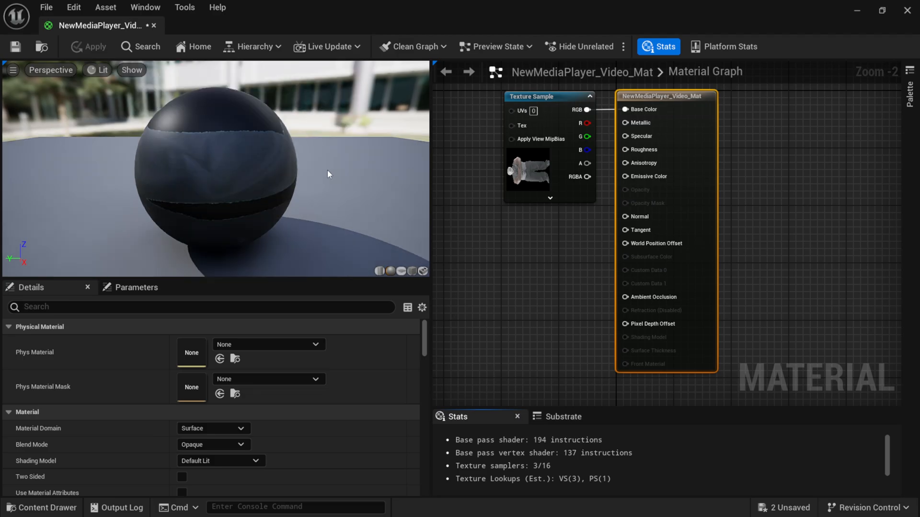
left_click(401, 271)
right_click_drag(238, 196, 239, 200)
left_click_drag(241, 206, 278, 208)
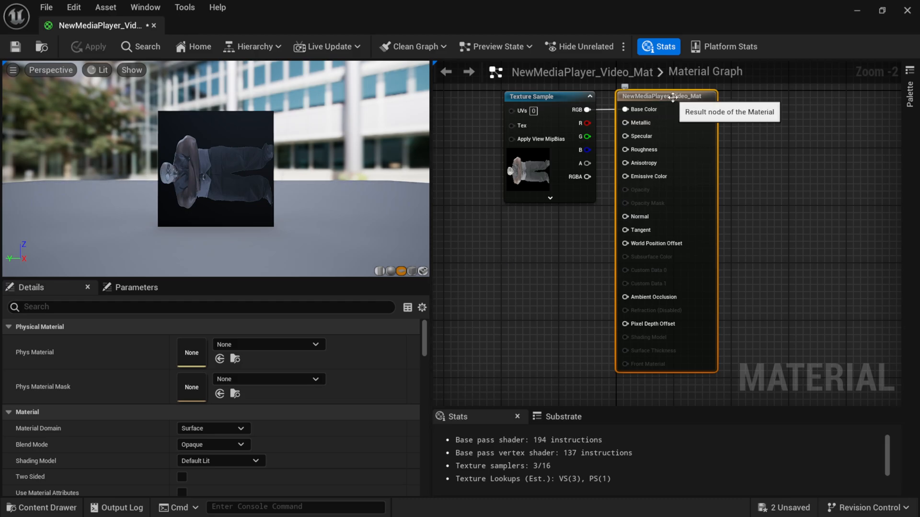
left_click_drag(673, 97, 745, 106)
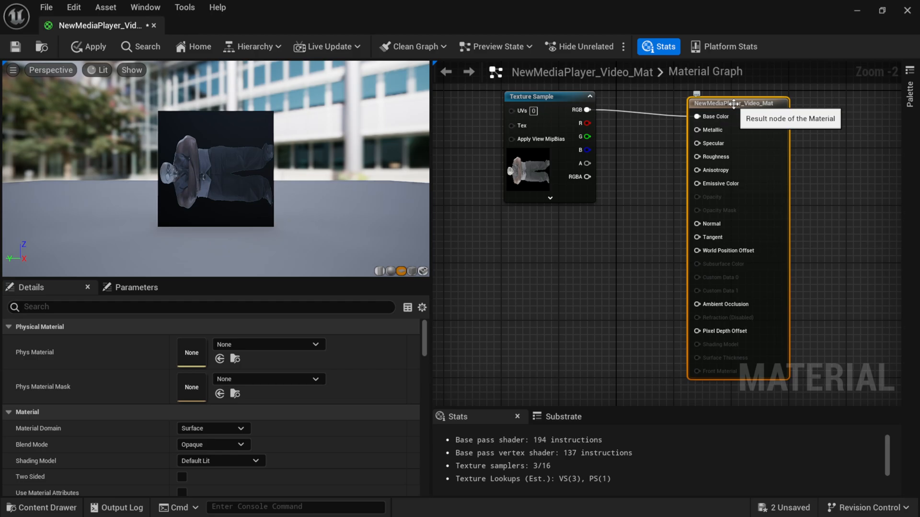
left_click_drag(733, 105, 765, 106)
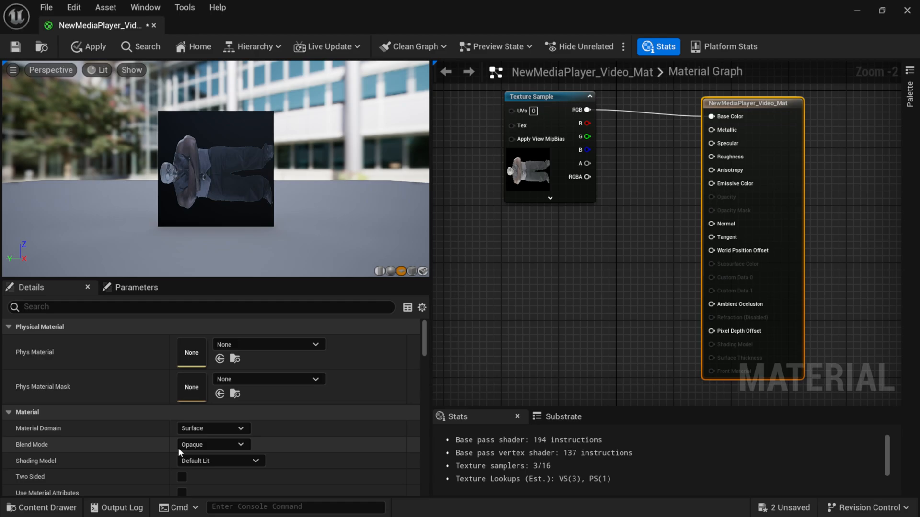
- Set the material's blend mode to Masked, connect the texture's alpha output to Opacity Mask, and save and close the material
left_click(207, 444)
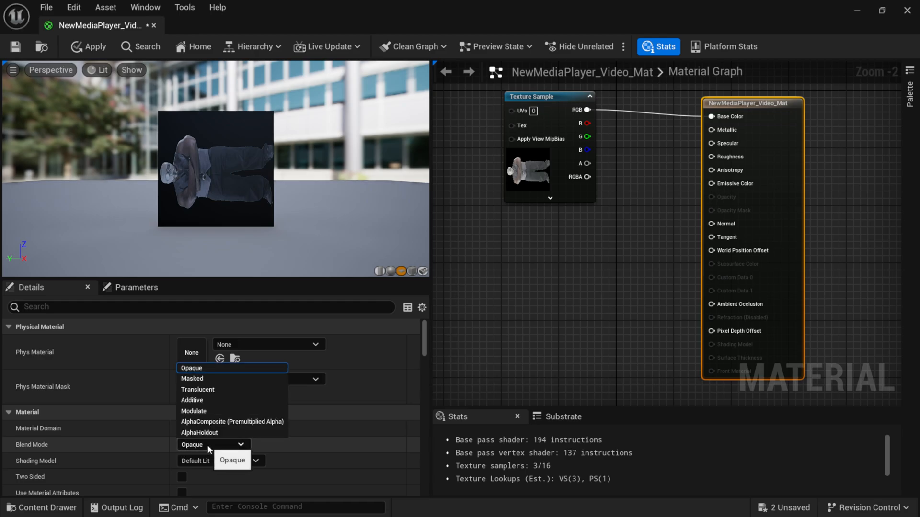
left_click(214, 381)
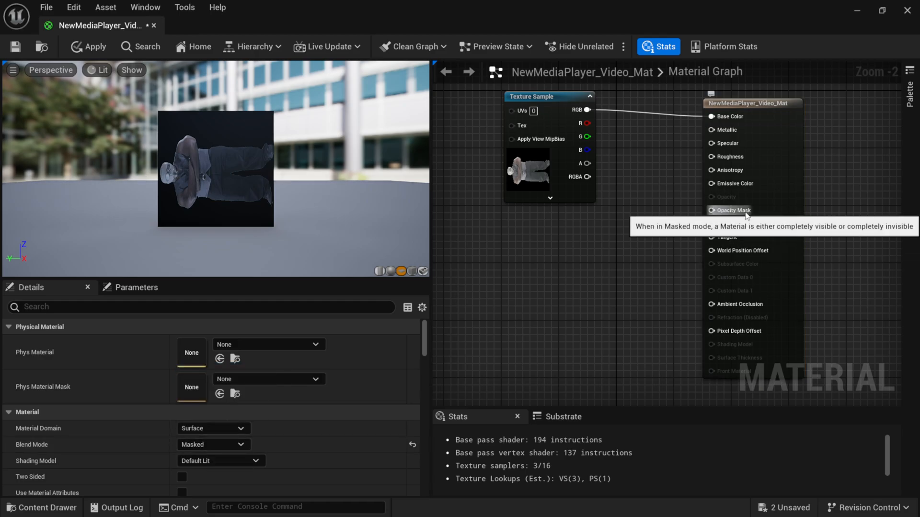
left_click_drag(586, 164, 718, 214)
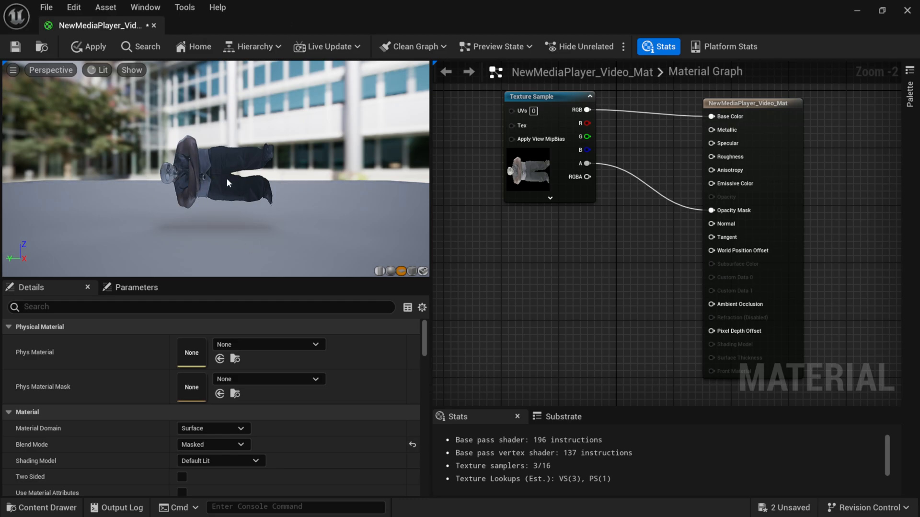
left_click(16, 47)
left_click(906, 10)
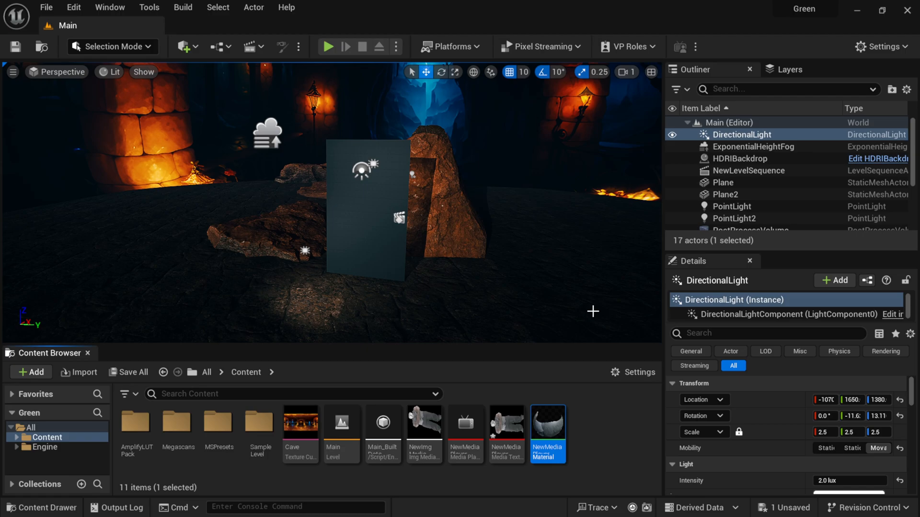
- Apply the new media player material to the upright plane in front of the cave rock
left_click_drag(548, 426, 355, 224)
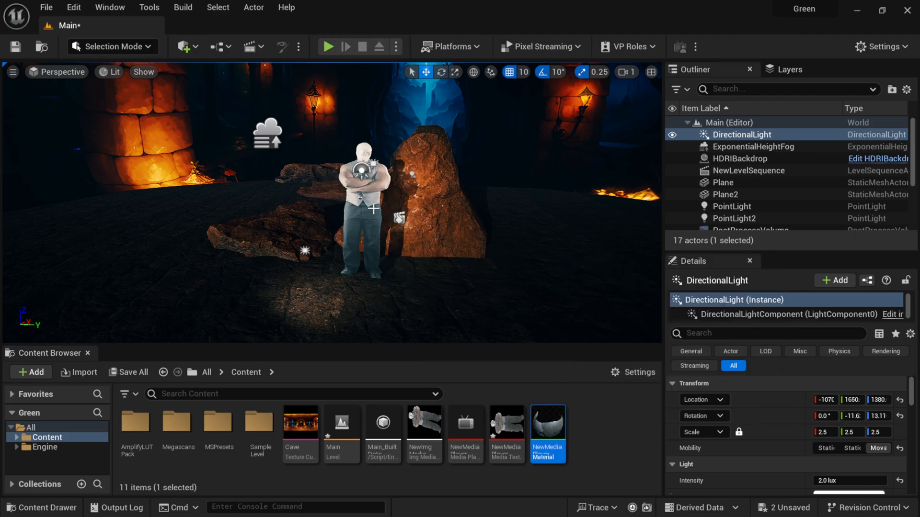
key("w")
right_click_drag(368, 200, 400, 212)
key("d")
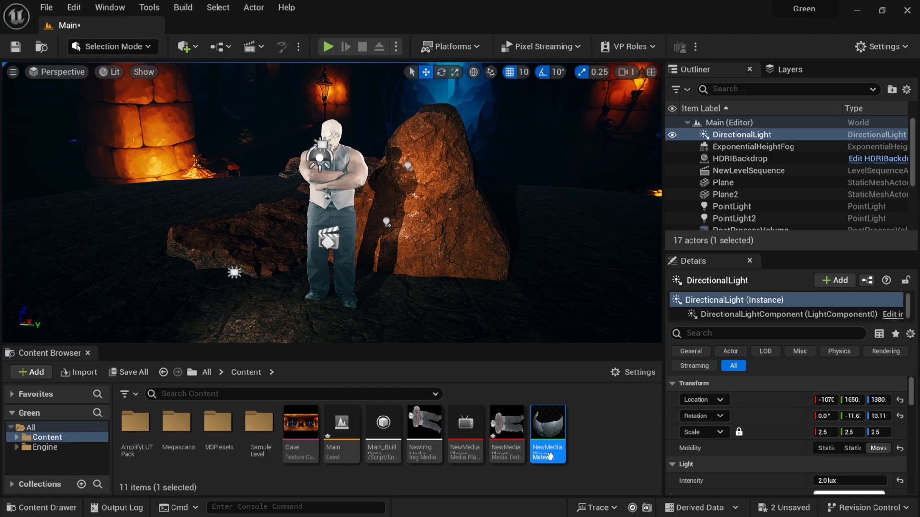
- Reopen the media player video material and add an MF_Chromakeyer node to its graph
double_click(548, 450)
right_click_drag(535, 261, 533, 292)
right_click(533, 292)
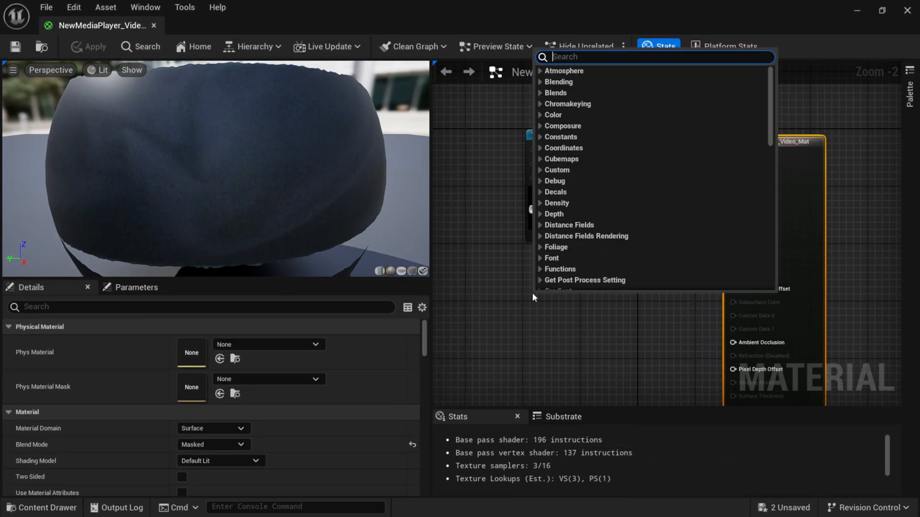
type("mf_chroma")
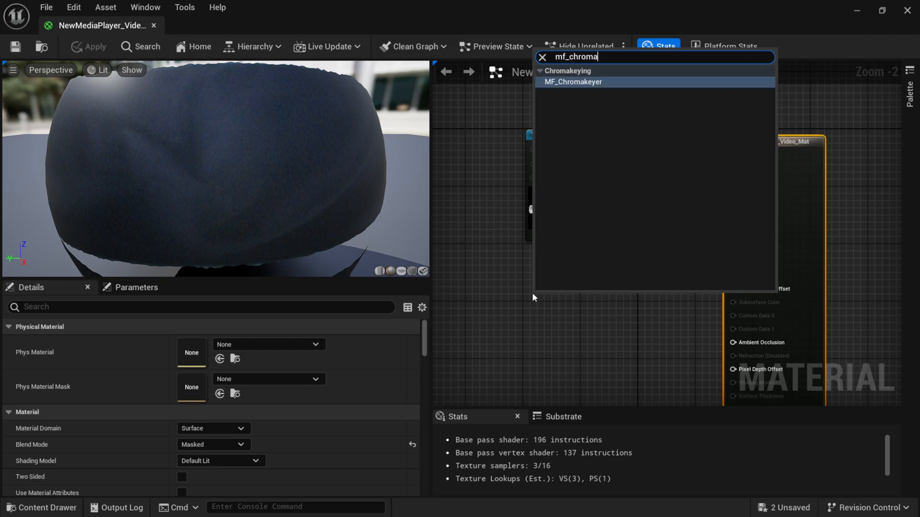
left_click(585, 82)
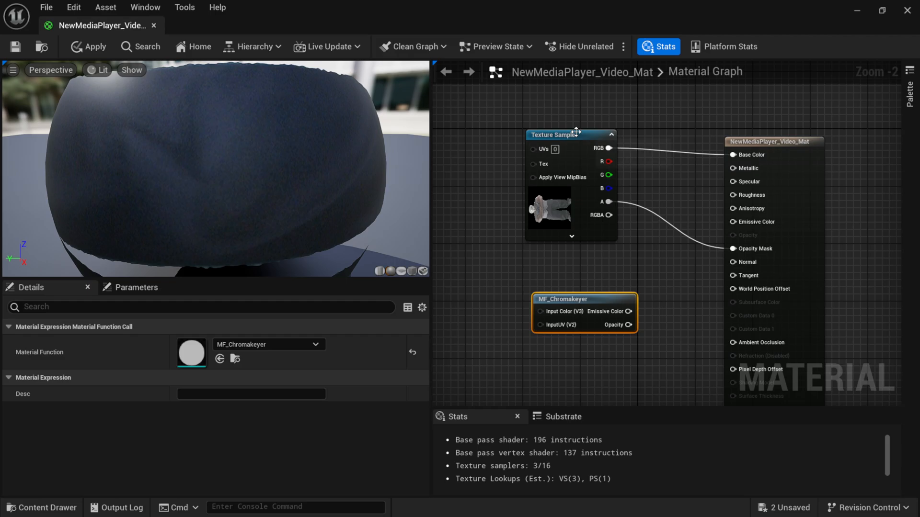
- Route the Texture Sample's RGB through MF_Chromakeyer's Input Color, and its Emissive Color output into Base Color, placing the keyer between the nodes
left_click(521, 154)
left_click_drag(588, 301, 627, 120)
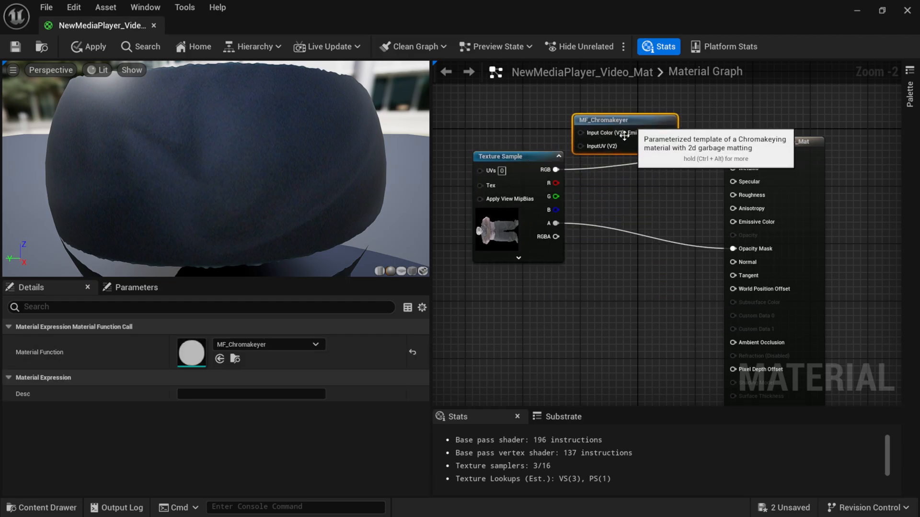
left_click_drag(555, 170, 580, 131)
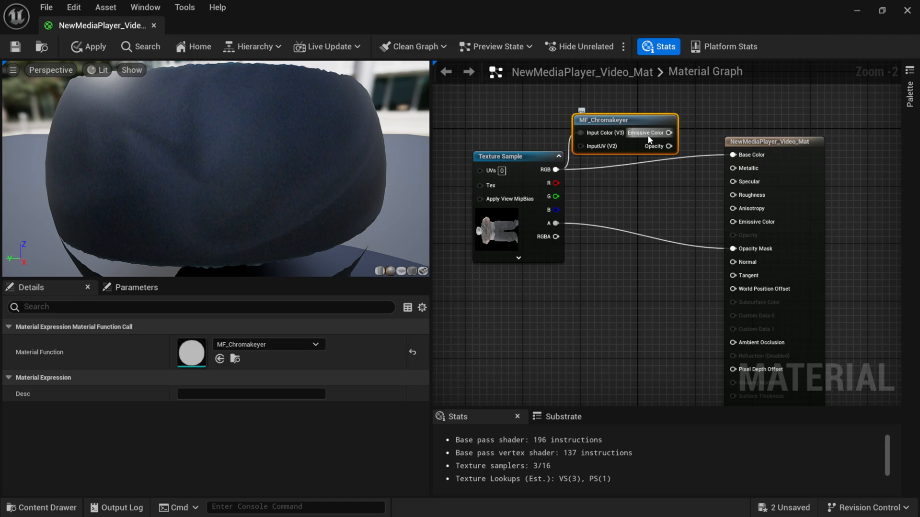
left_click_drag(668, 133, 735, 156)
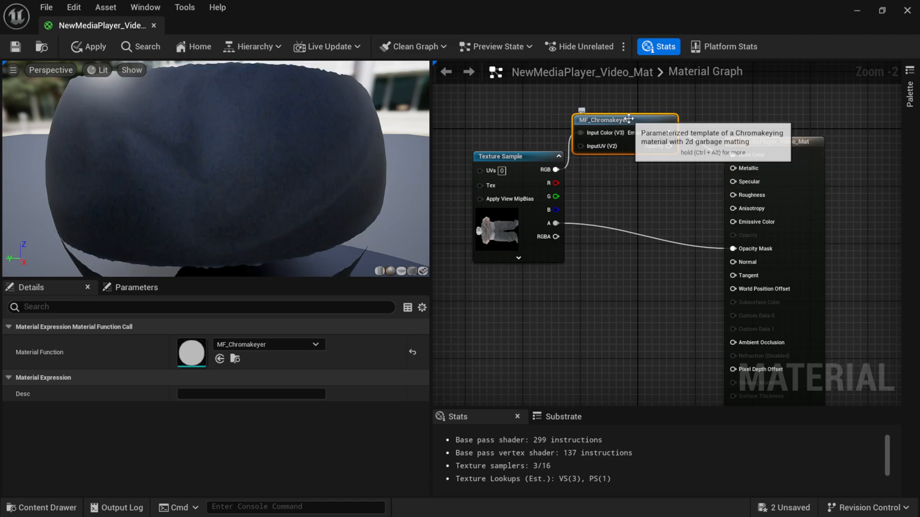
left_click_drag(626, 118, 634, 140)
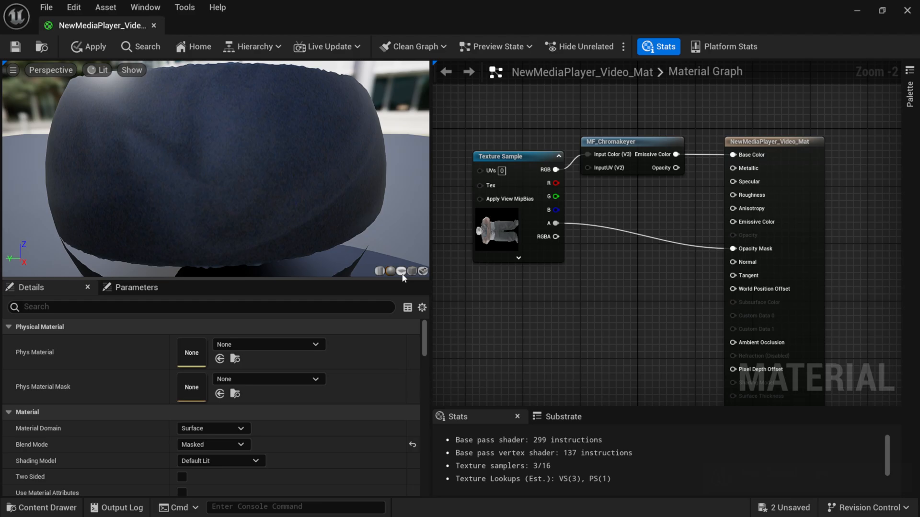
- Preview the keyed material on a plane, then save and close it
left_click(401, 271)
left_click_drag(248, 210, 218, 236)
left_click_drag(636, 142, 649, 143)
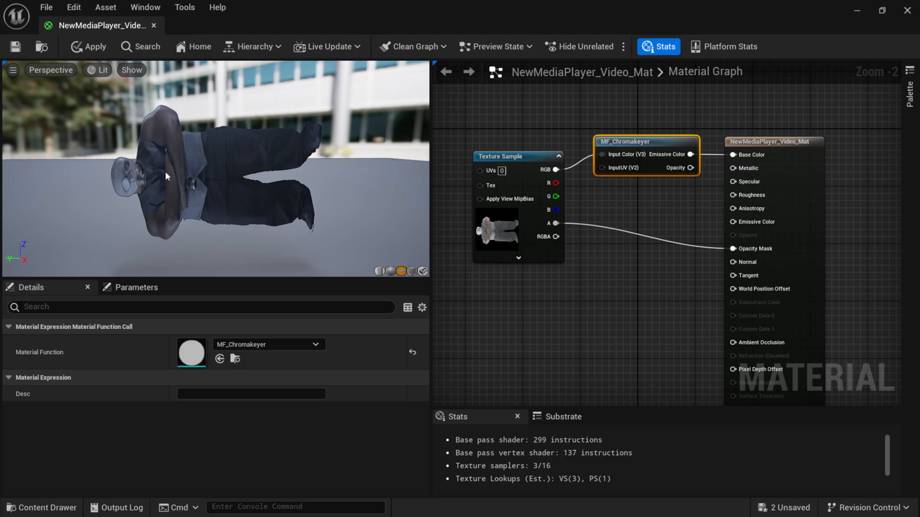
left_click(16, 48)
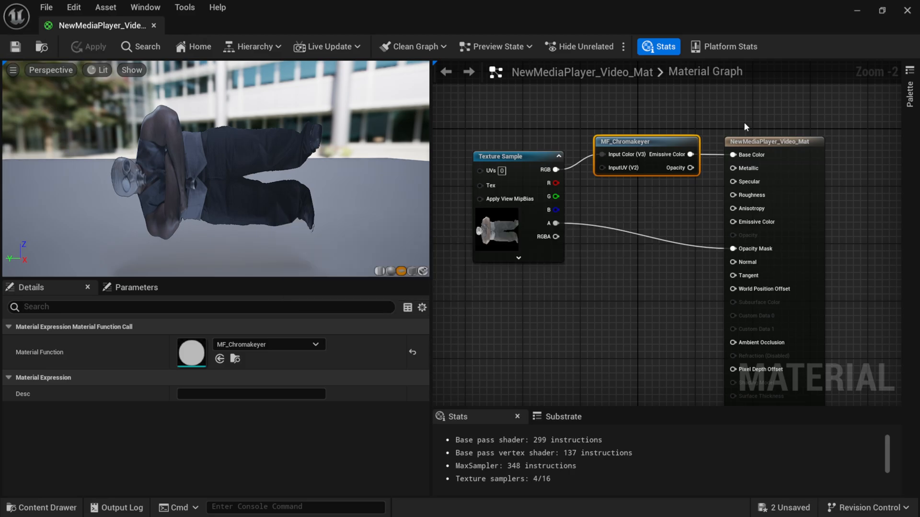
left_click(907, 10)
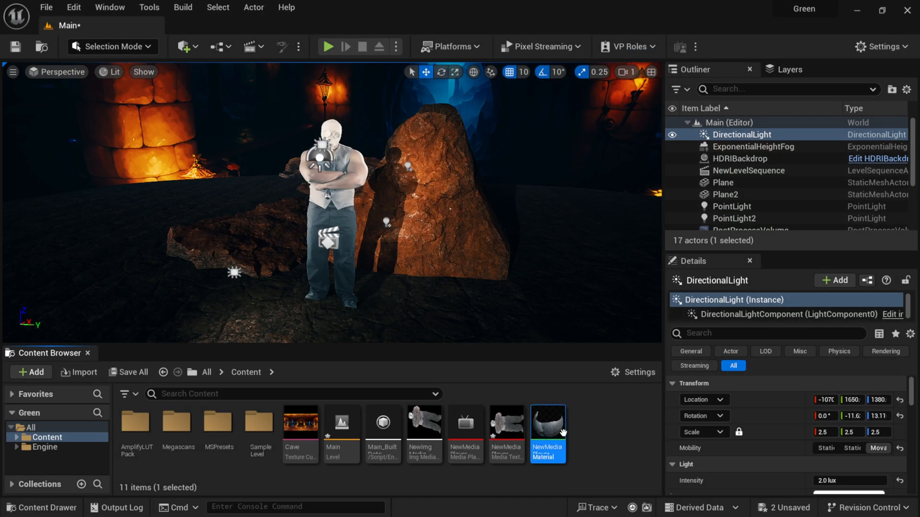
- Set the Content Browser's thumbnail size to Medium and enlarge the asset area
left_click(640, 374)
scroll(731, 325, "down", 2)
mouse_move(733, 477)
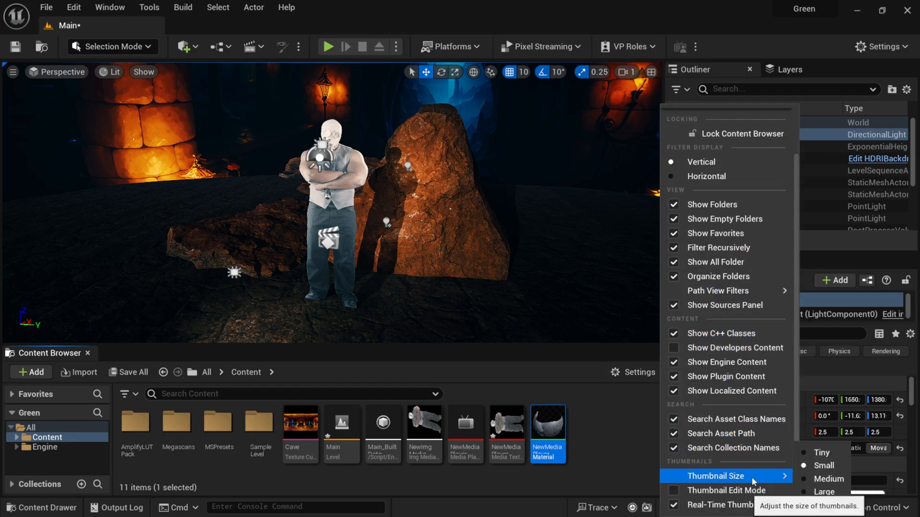
left_click(827, 479)
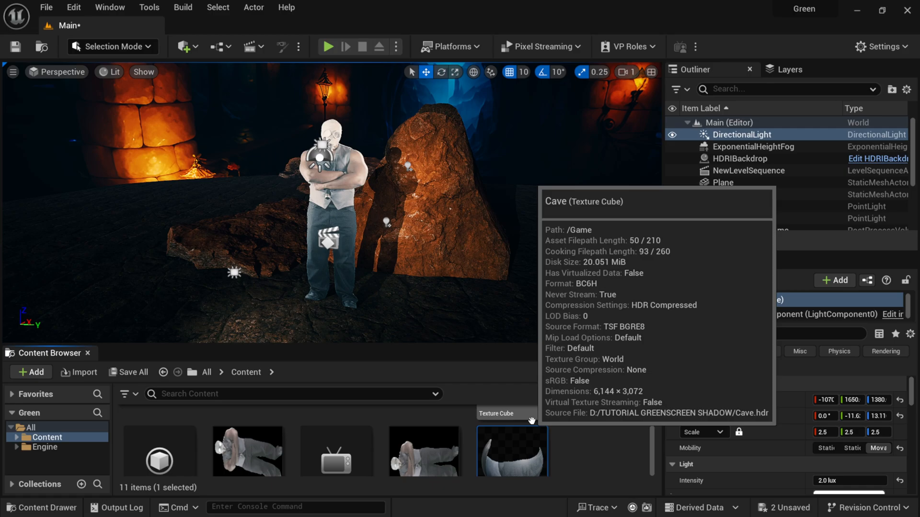
left_click_drag(484, 345, 480, 274)
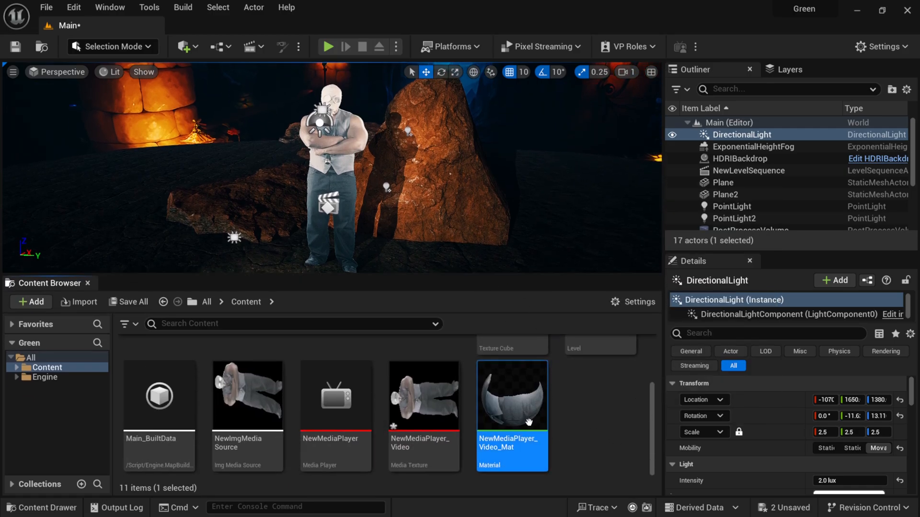
- Create a material instance of NewMediaPlayer_Video_Mat under its default name, open it, and preview it on a plane
mouse_move(512, 422)
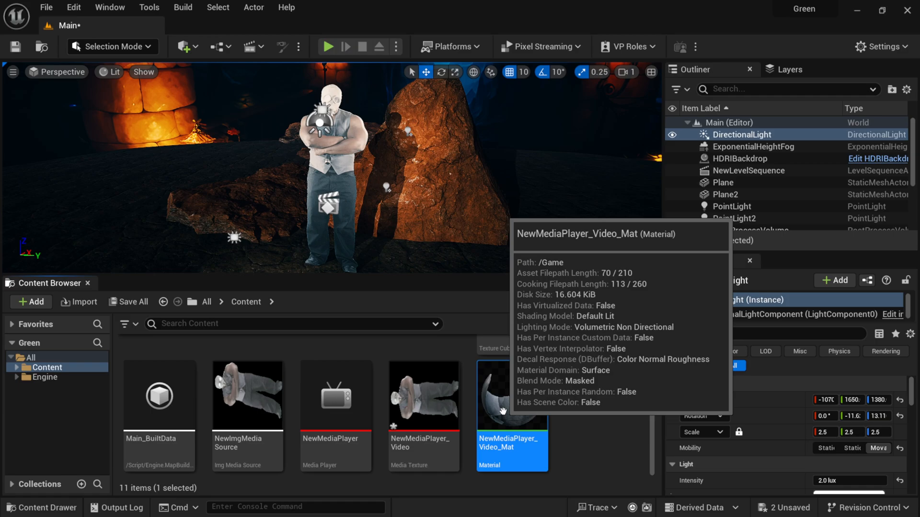
right_click(504, 412)
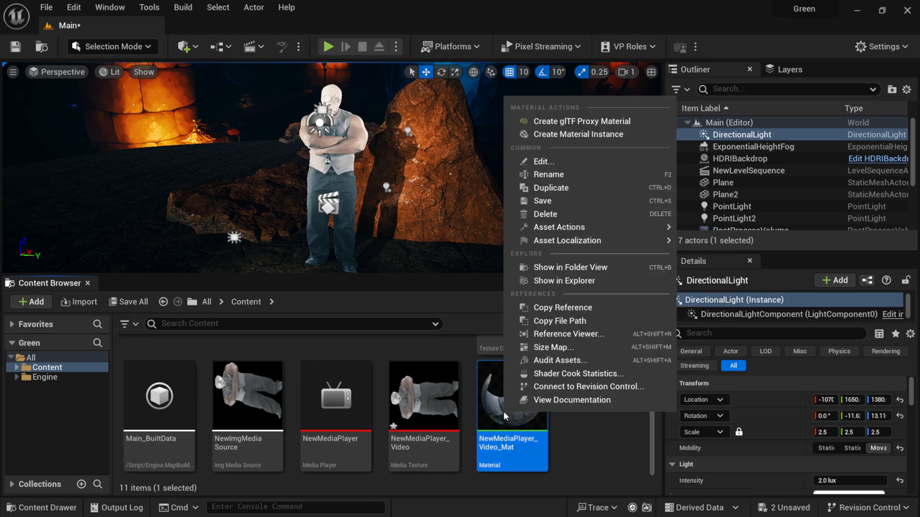
left_click(559, 136)
key("Return")
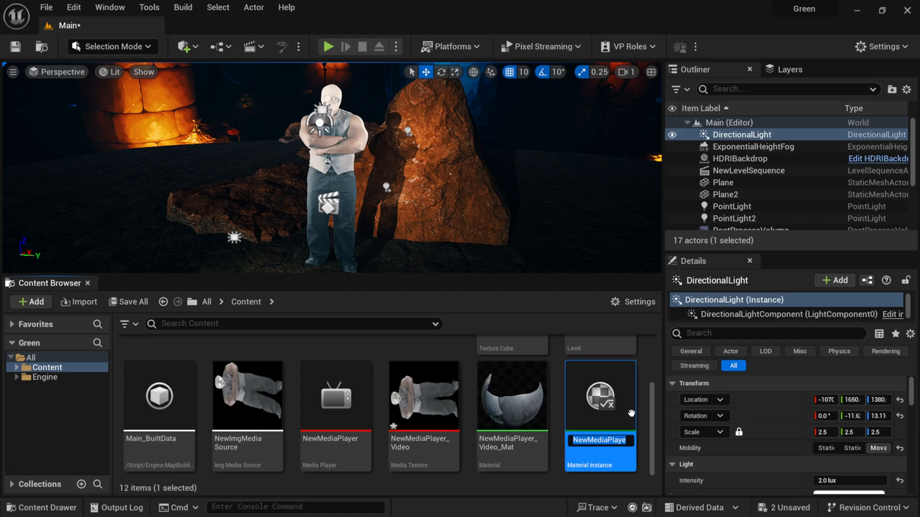
double_click(604, 396)
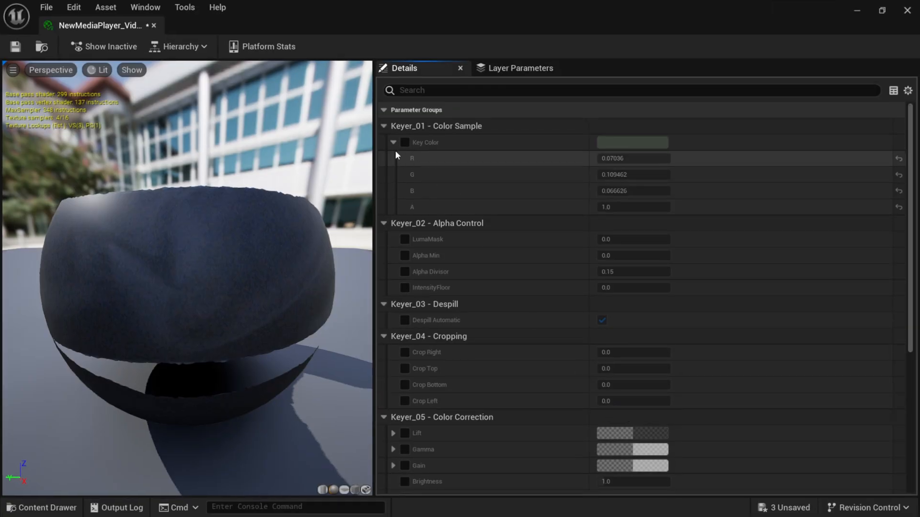
scroll(433, 221, "down", 3)
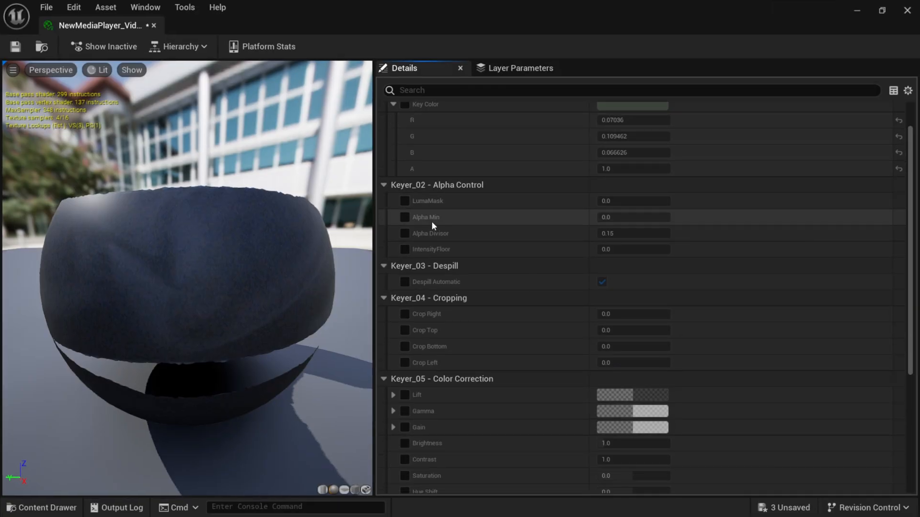
left_click(343, 490)
mouse_move(203, 283)
left_mouse_down()
mouse_move(182, 286)
mouse_move(203, 288)
left_mouse_up()
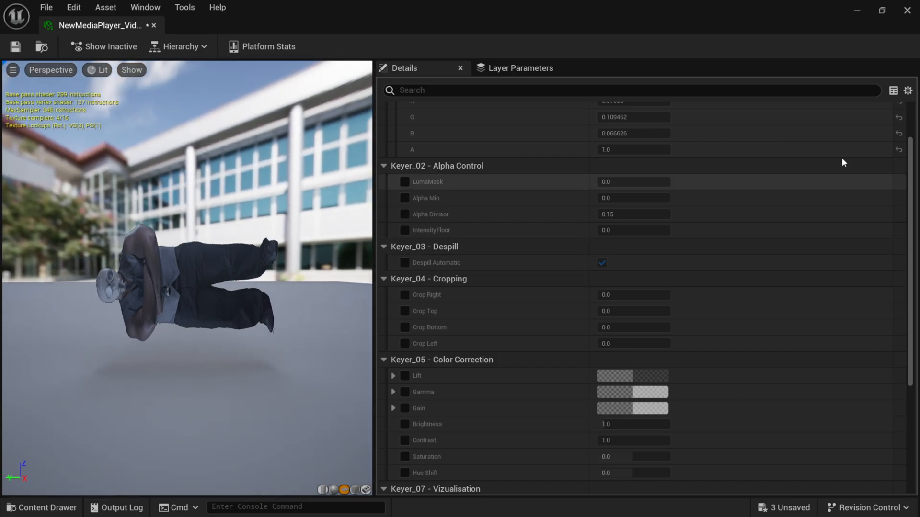
- Enable the instance's Color Correction Amount at 1.0 and its Contrast override at about 1.63
left_click_drag(910, 153, 906, 244)
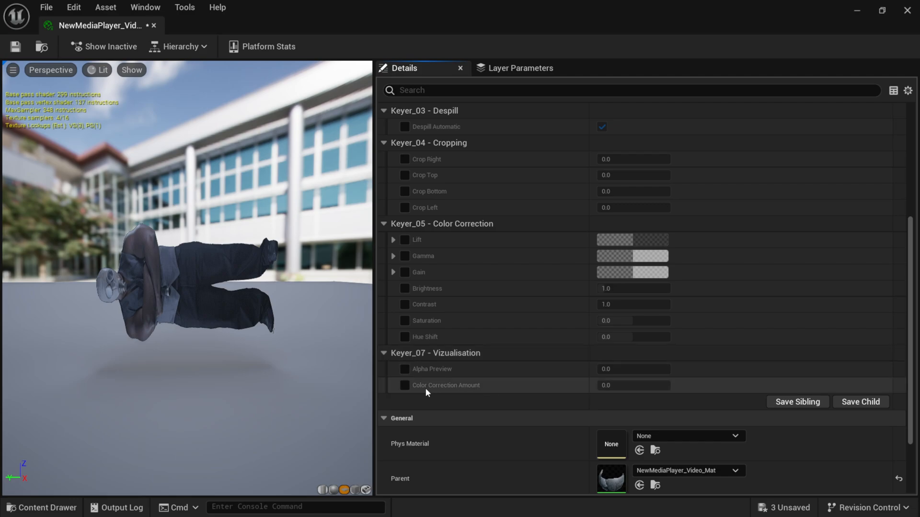
left_click(404, 386)
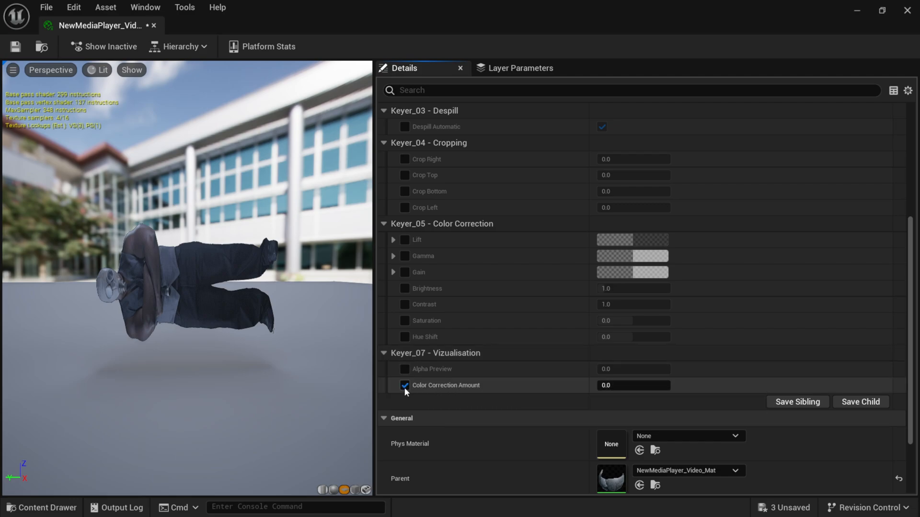
left_click(610, 385)
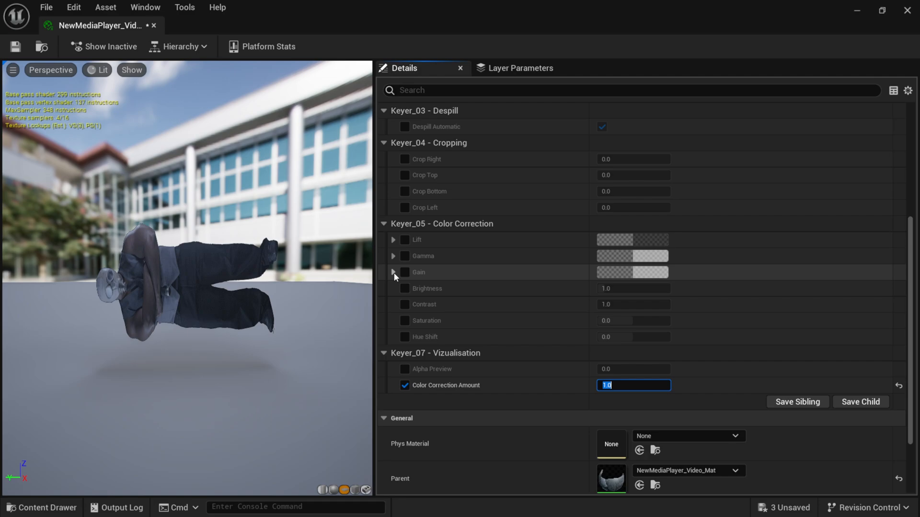
left_click(405, 305)
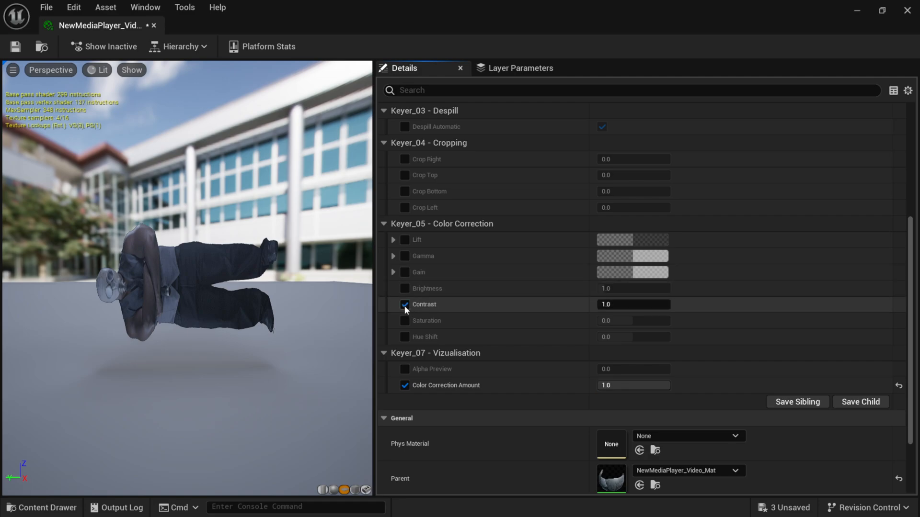
left_click_drag(623, 305, 627, 304)
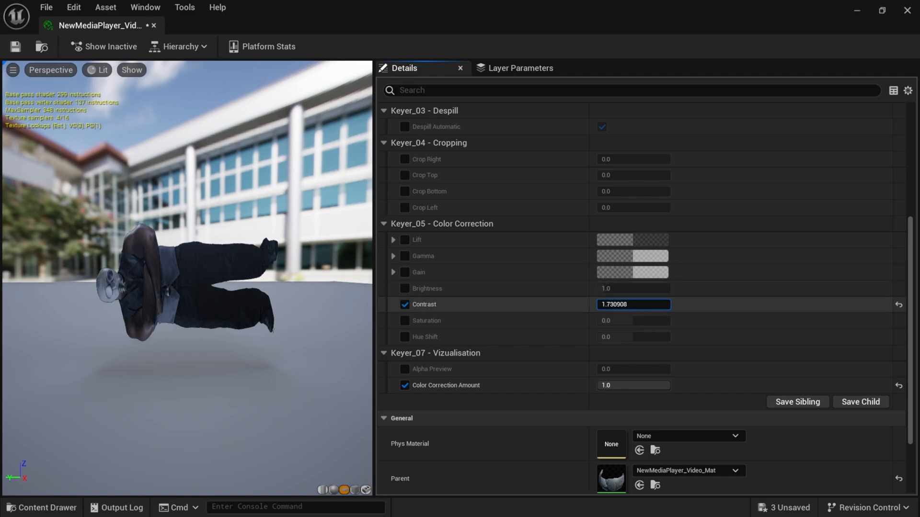
- Save the material instance, close its editor, and apply the instance to the character plane in the cave
left_click(15, 47)
left_click_drag(249, 5, 648, 100)
left_click(429, 144)
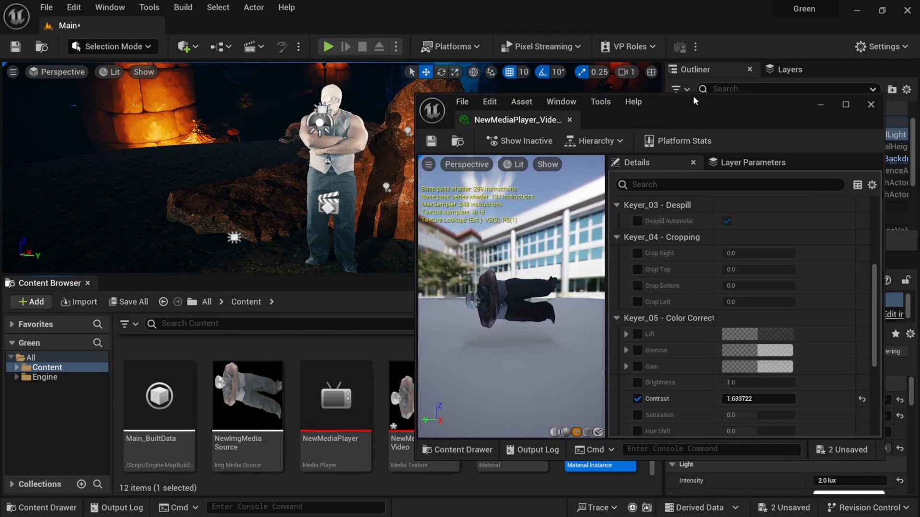
left_click(360, 163)
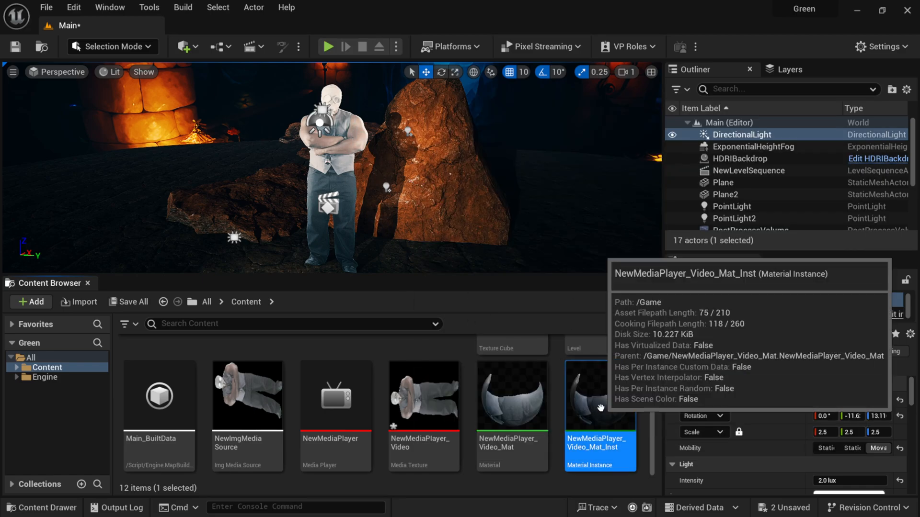
left_click_drag(564, 393, 329, 160)
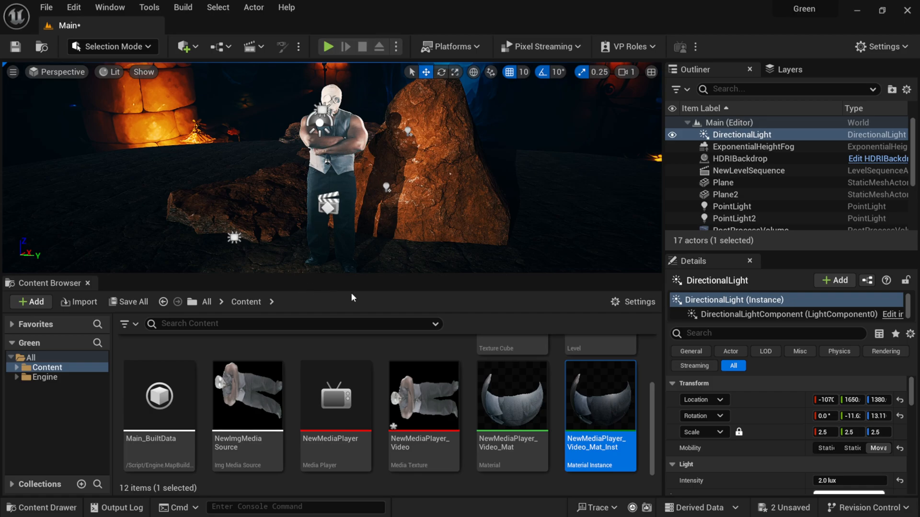
- Reopen the material instance beside the viewport, enable Saturation at 1.9232, then save and close it
double_click(594, 411)
left_click_drag(330, 119, 693, 75)
left_click(675, 385)
left_click_drag(793, 385, 832, 386)
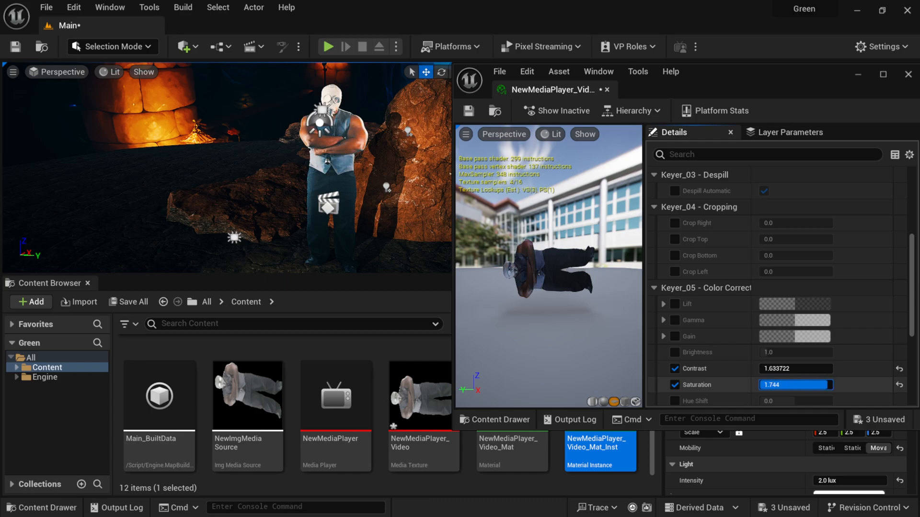
key("Return")
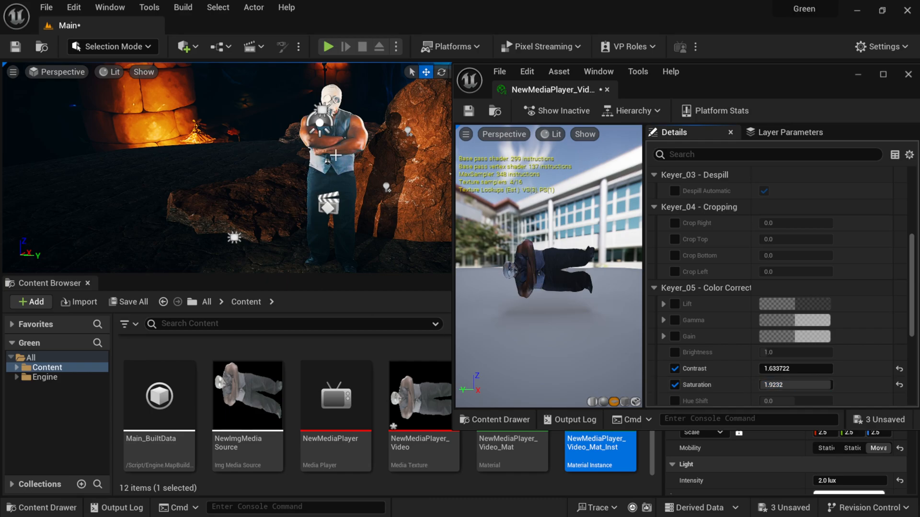
scroll(729, 341, "down", 1)
scroll(729, 341, "down", 1)
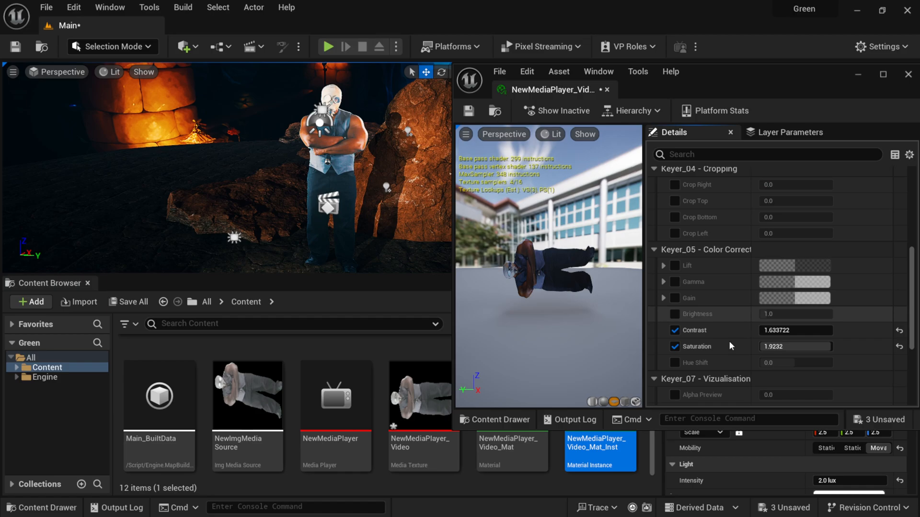
scroll(729, 341, "up", 4)
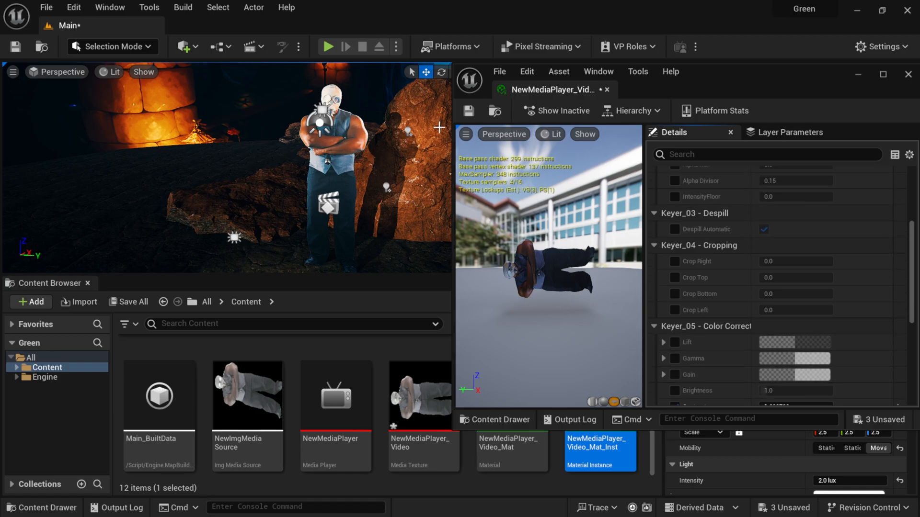
left_click(469, 111)
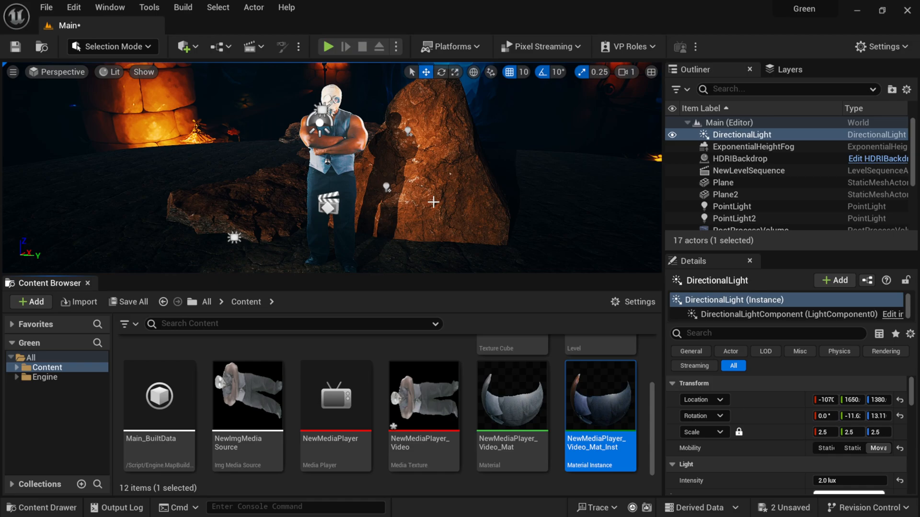
- Delete the existing level sequence actor from the scene and create a new level sequence saved as NewLevelSequence in the Content folder
left_click(729, 171)
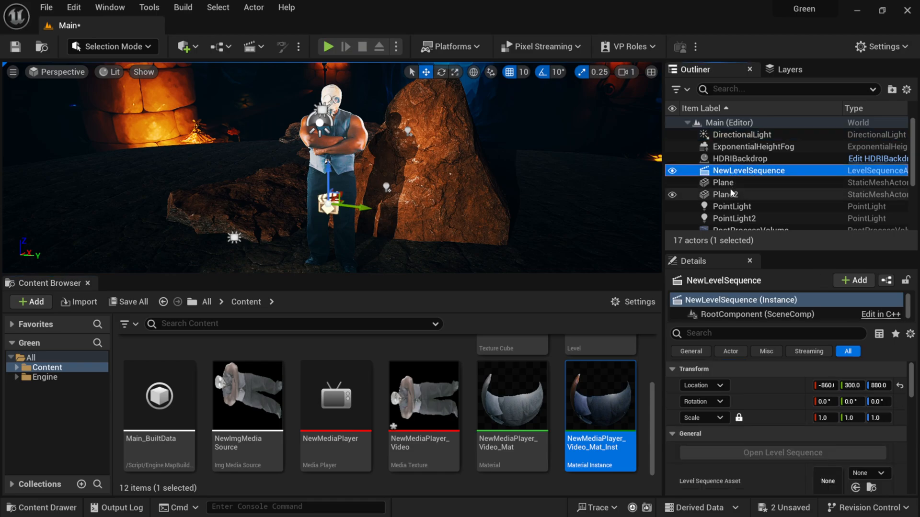
key("Delete")
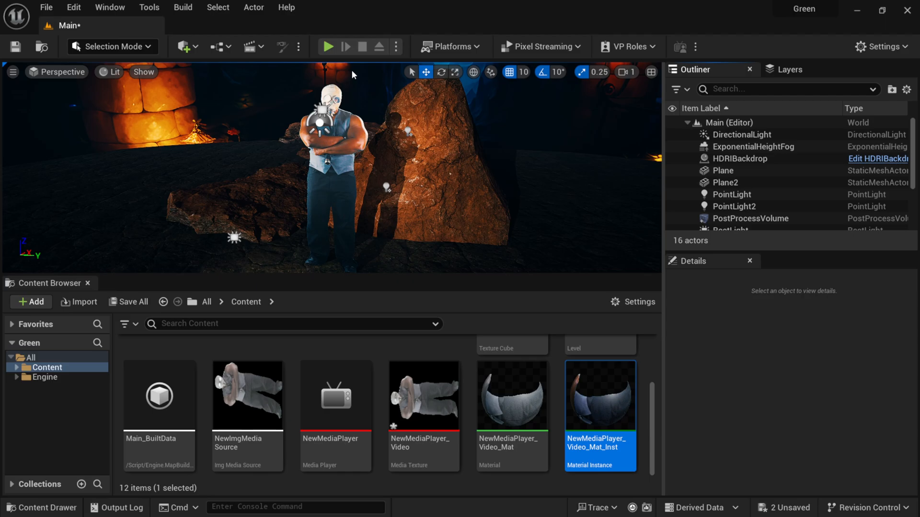
left_click(255, 46)
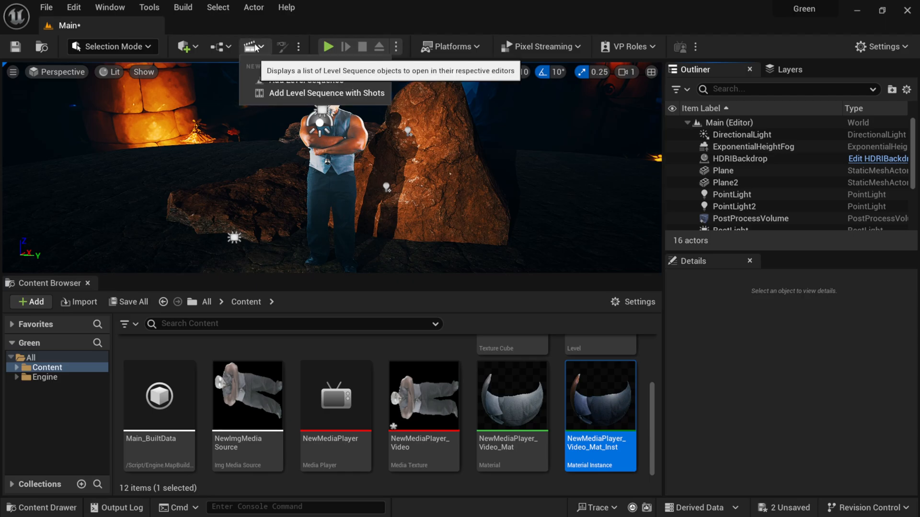
left_click(296, 80)
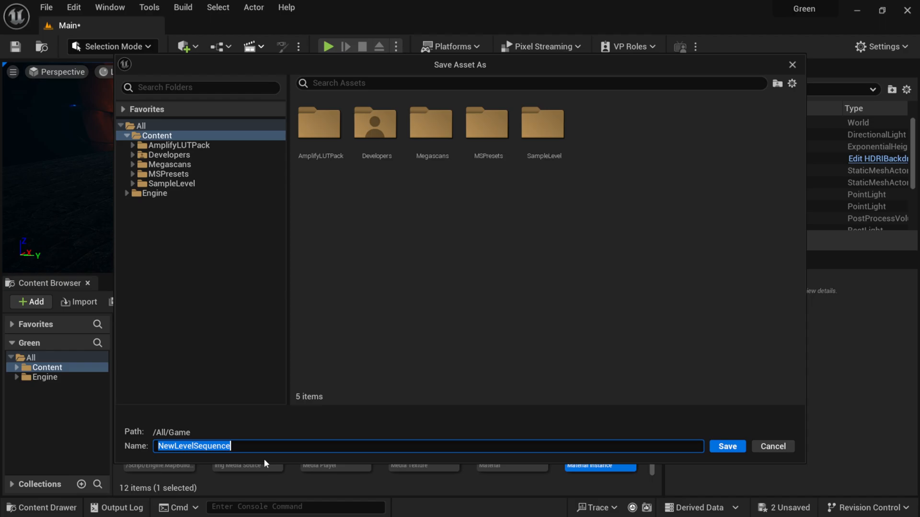
left_click(727, 446)
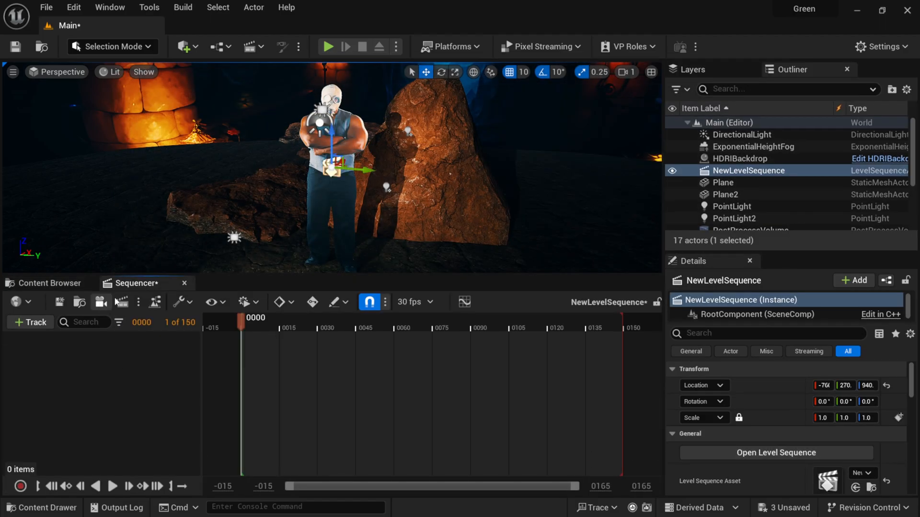
- Set the sequence's frame rate to 60 fps and add a Media track that uses NewImgMediaSource as its media source
left_click(415, 302)
left_click(448, 144)
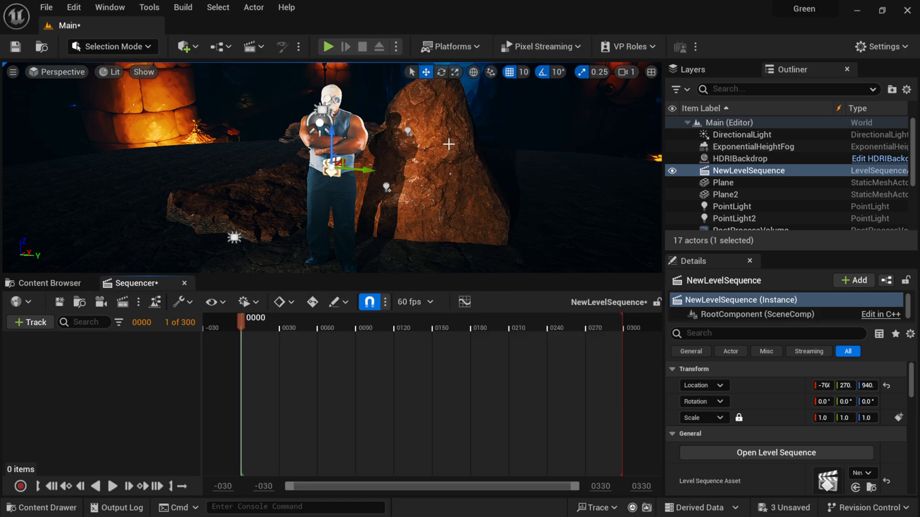
left_click(30, 323)
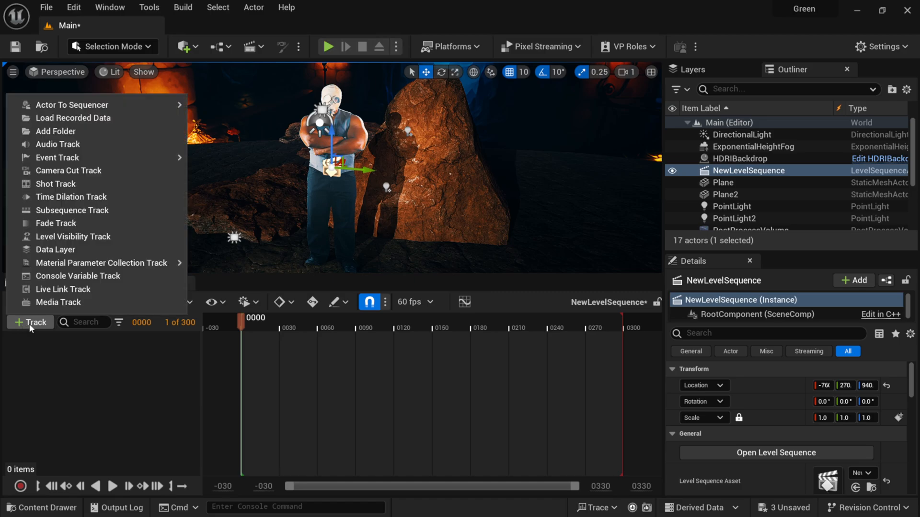
left_click(53, 303)
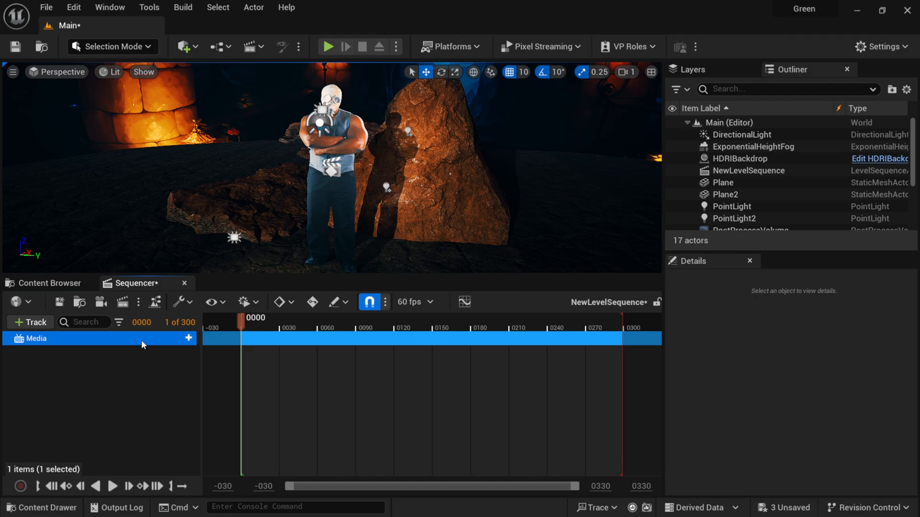
left_click(188, 338)
mouse_move(205, 355)
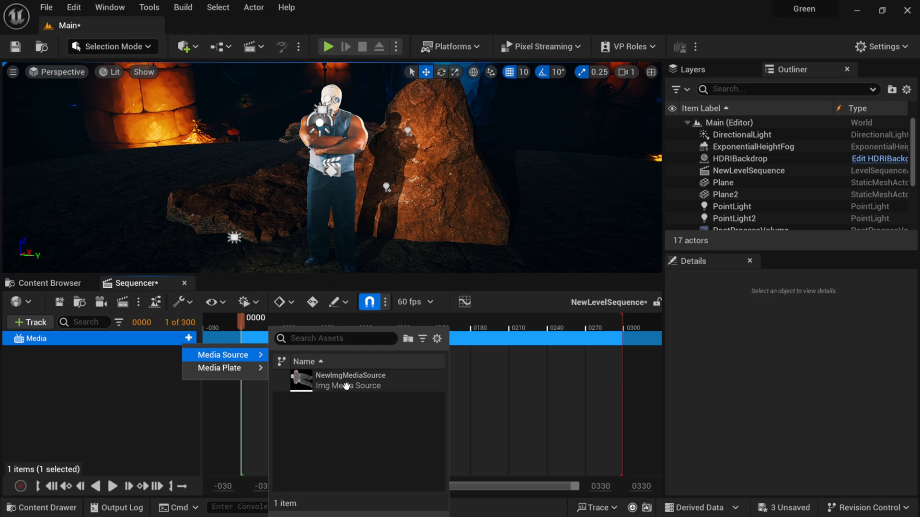
left_click(367, 387)
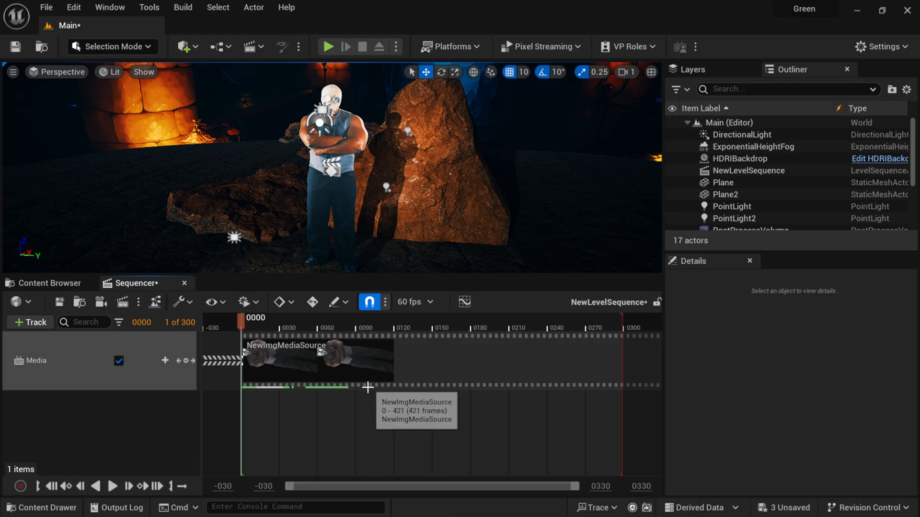
- Assign NewMediaPlayer_Video as the Media Texture of the NewImgMediaSource section on the Media track
left_click_drag(259, 323, 249, 348)
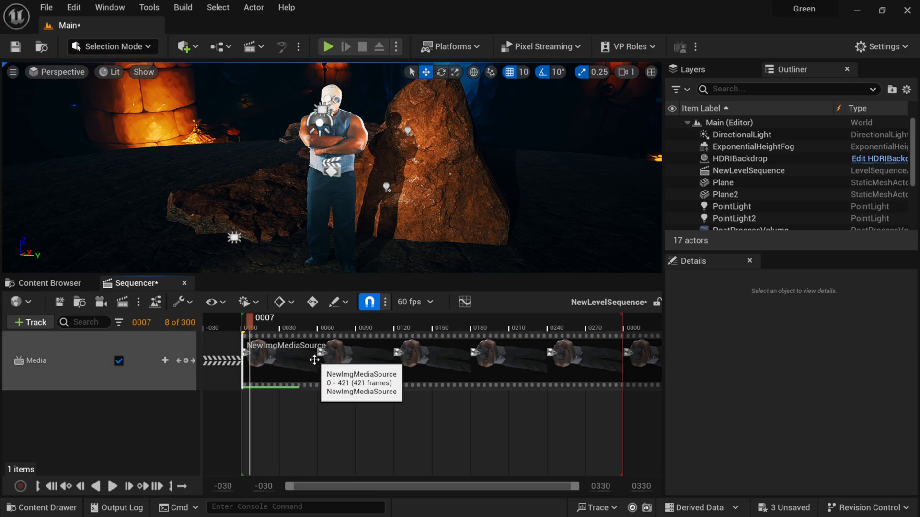
right_click(314, 360)
mouse_move(375, 150)
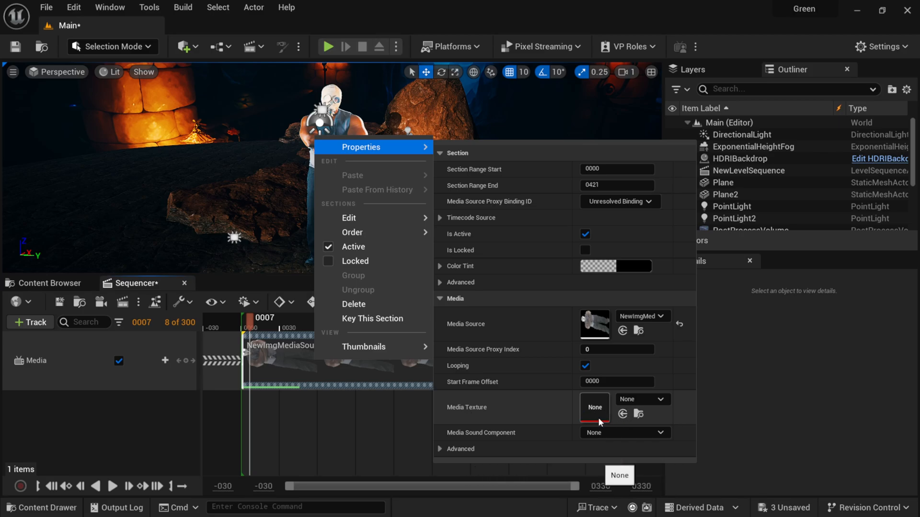
left_click(659, 400)
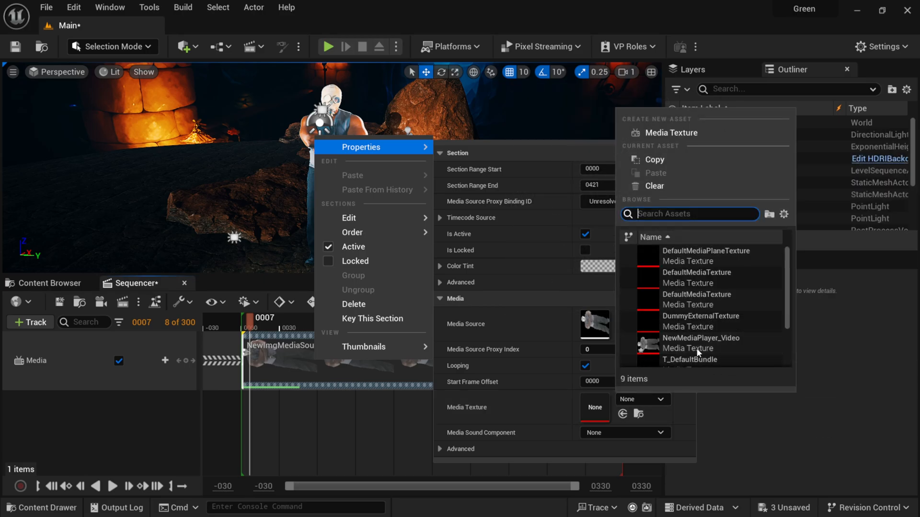
left_click(722, 343)
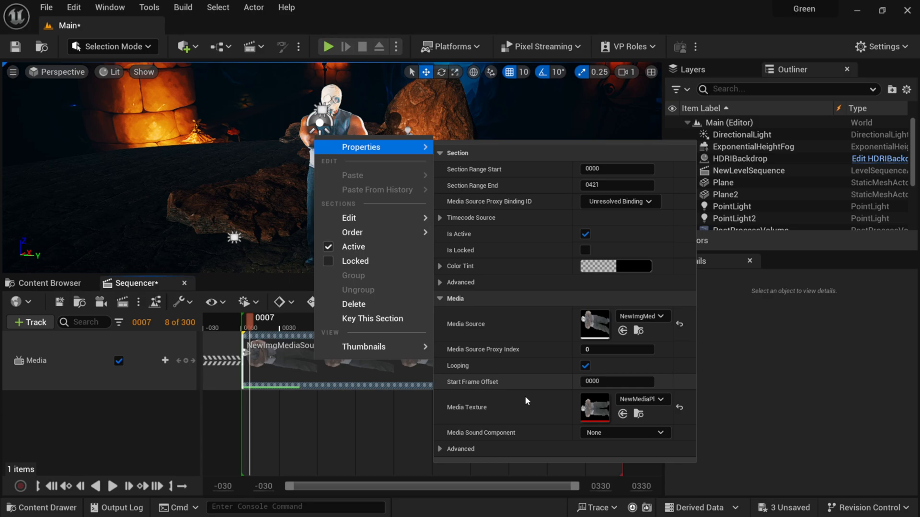
left_click(299, 386)
- Scrub and play the sequence to check the character footage in the cave, and return the playhead to frame 0
left_click_drag(255, 327, 278, 332)
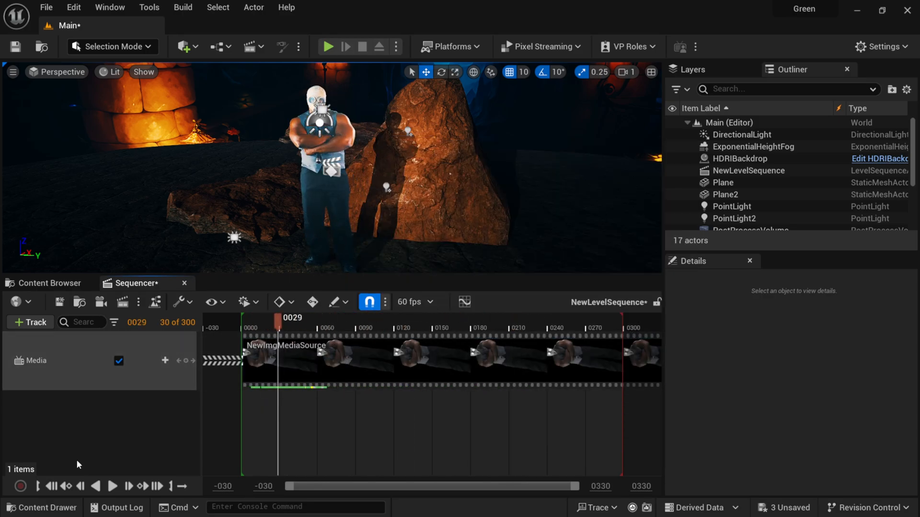
left_click(112, 486)
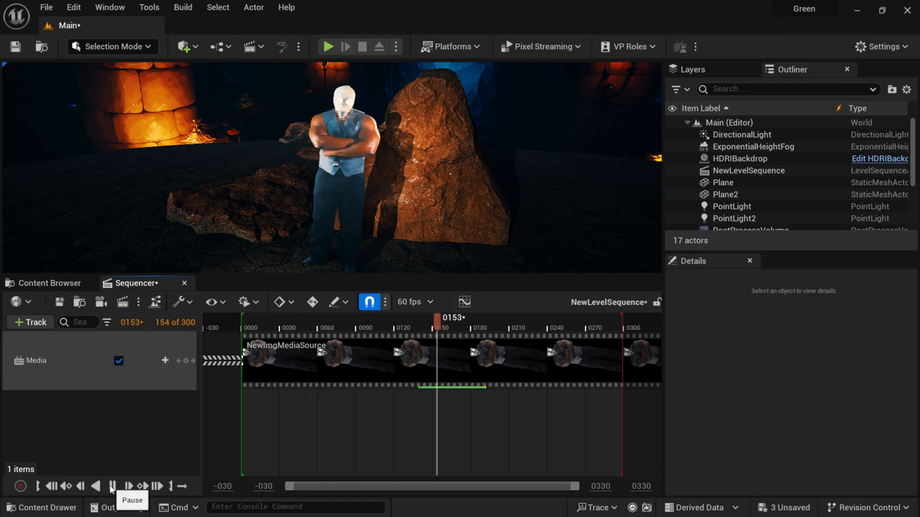
left_click(112, 487)
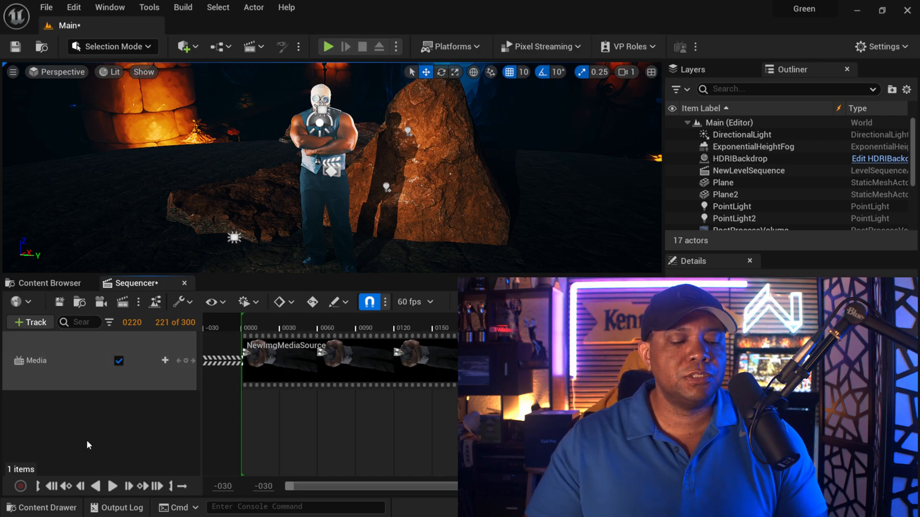
left_click(54, 487)
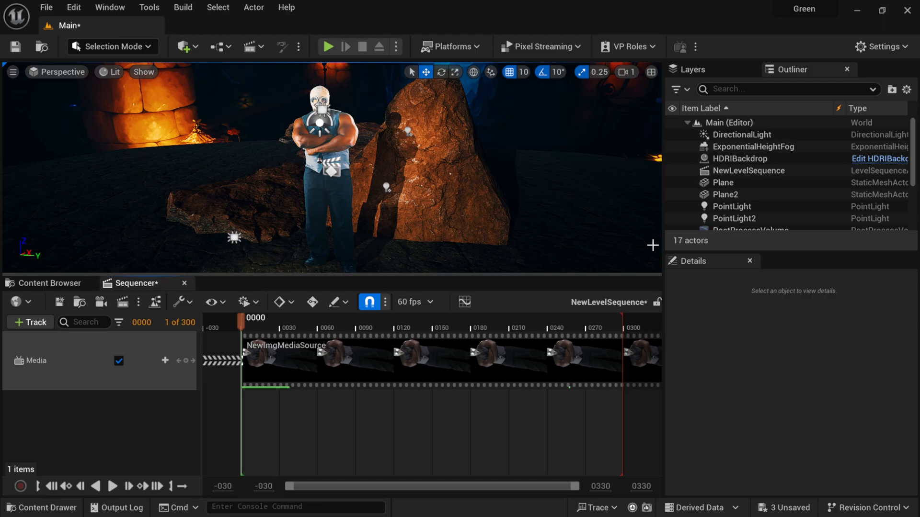
- Add the DirectionalLight to the sequence and give it a Transform track
left_click(740, 136)
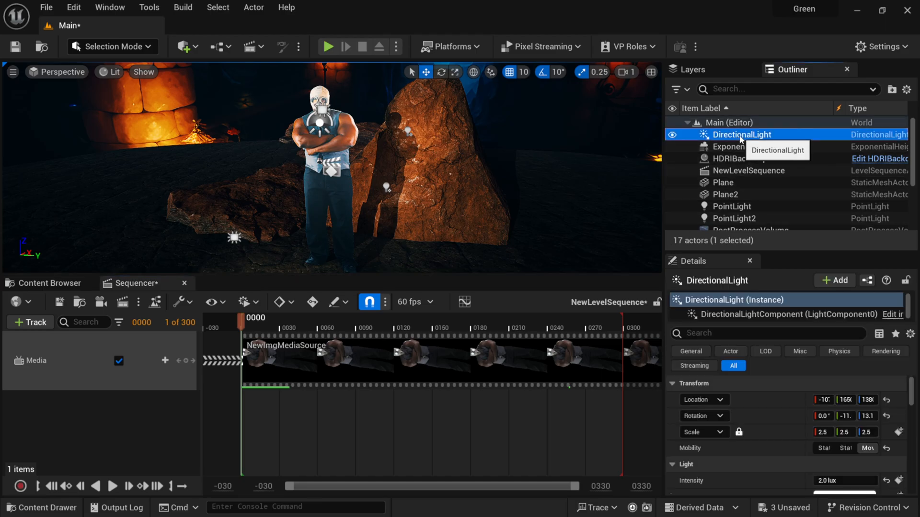
left_click_drag(740, 139, 77, 424)
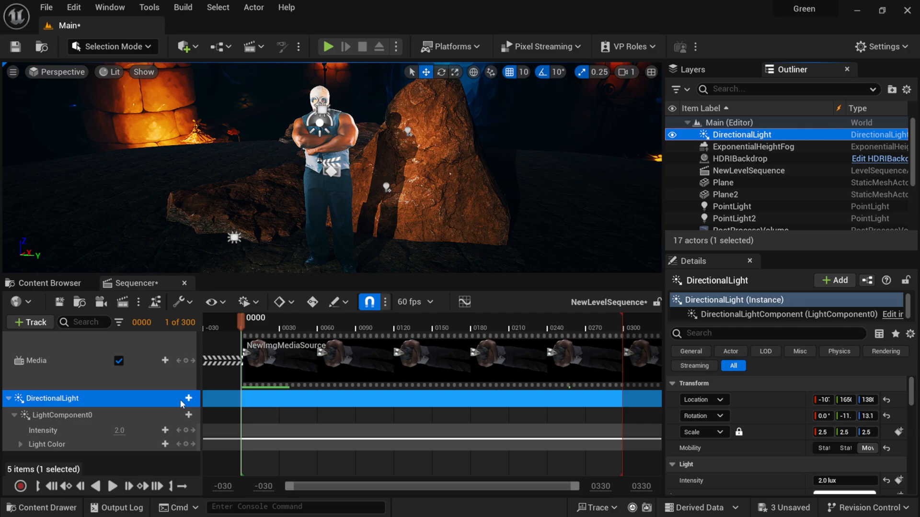
left_click(188, 399)
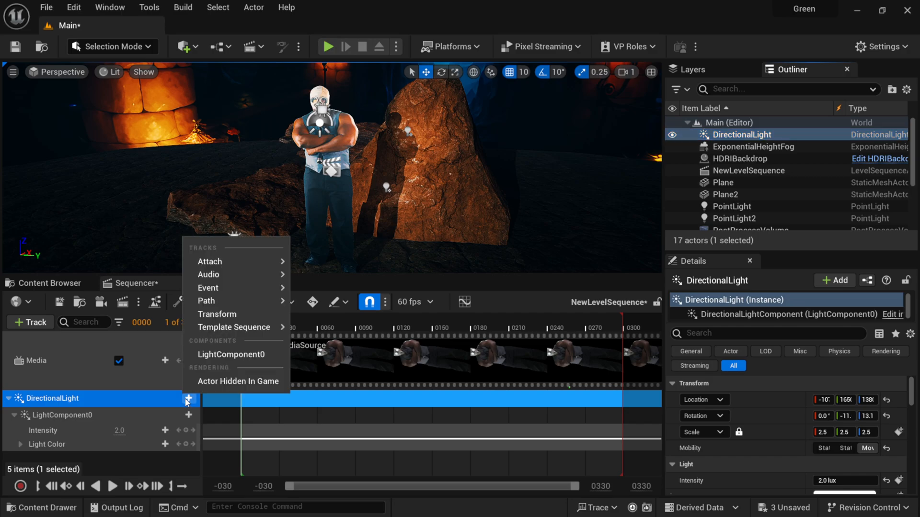
left_click(233, 314)
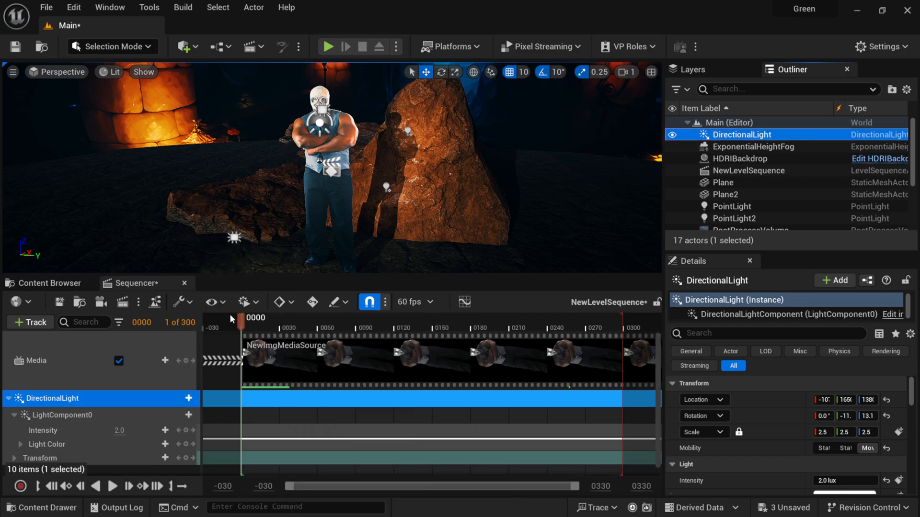
- Keyframe the directional light's rotation Pitch and Yaw at frame 0, and key them at -11.0 and 13.0 on frame 299
left_click(12, 452)
scroll(88, 413, "down", 1)
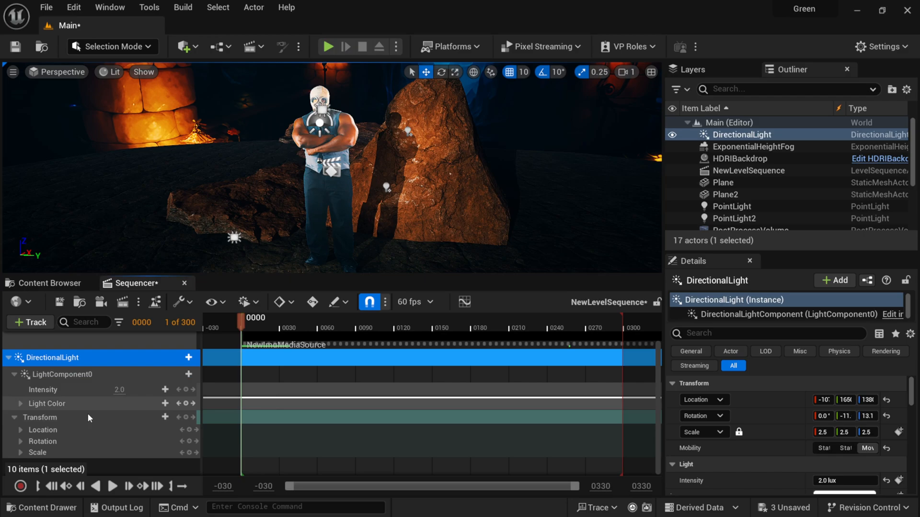
left_click(21, 442)
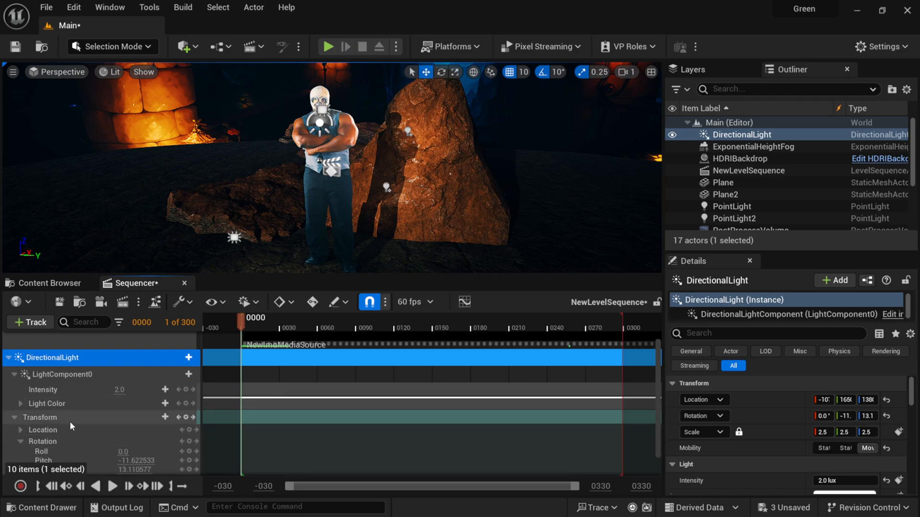
scroll(70, 421, "down", 1)
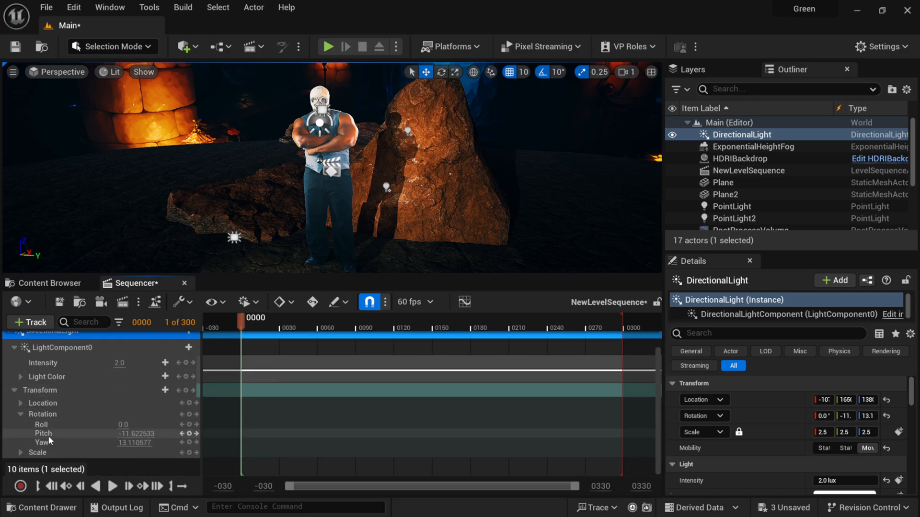
left_click(186, 442)
left_click(187, 443)
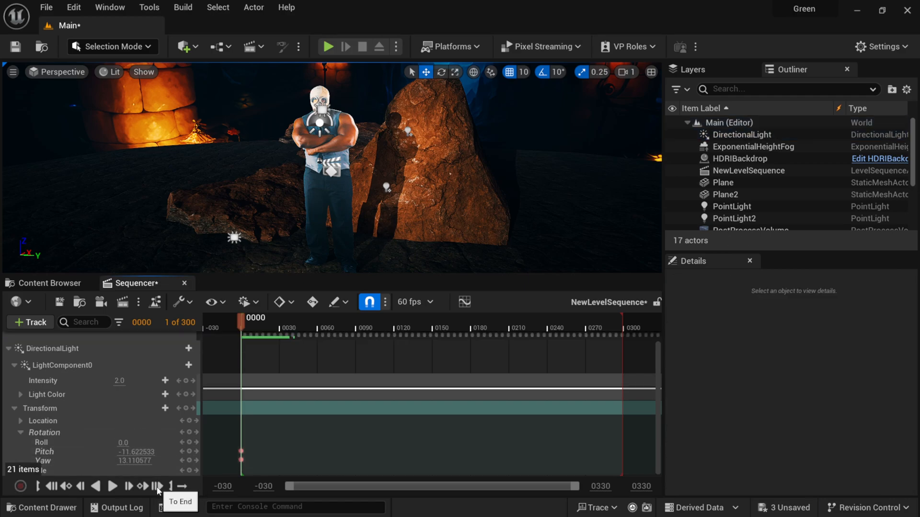
left_click(157, 486)
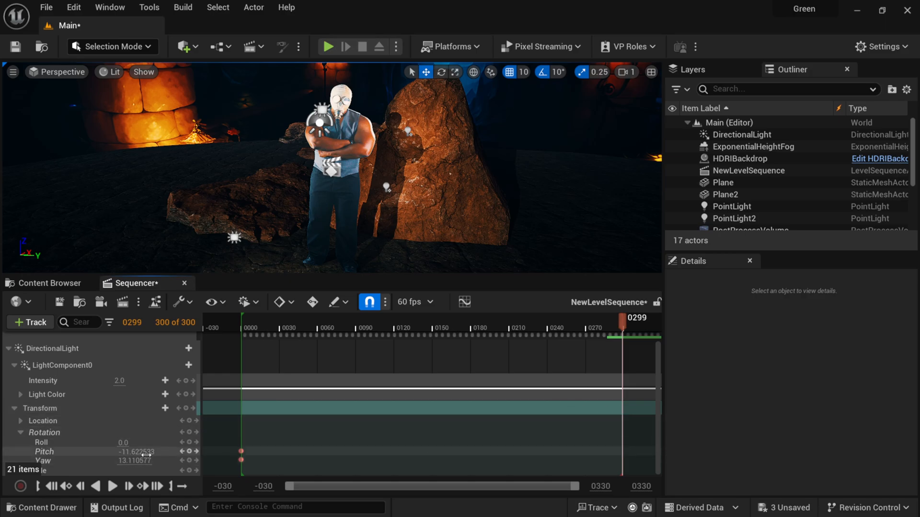
key("Return")
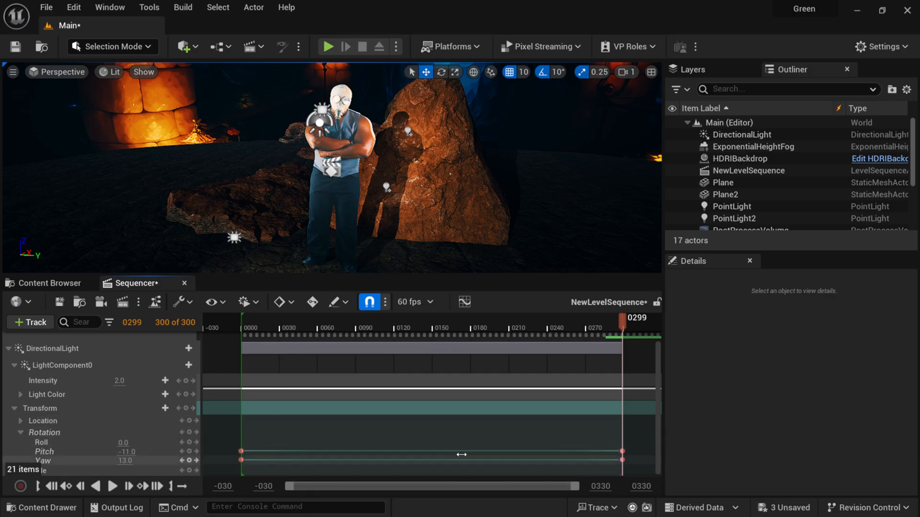
- Play the light animation from the start and turn on looping playback to review it repeatedly
left_click(53, 486)
left_click(112, 487)
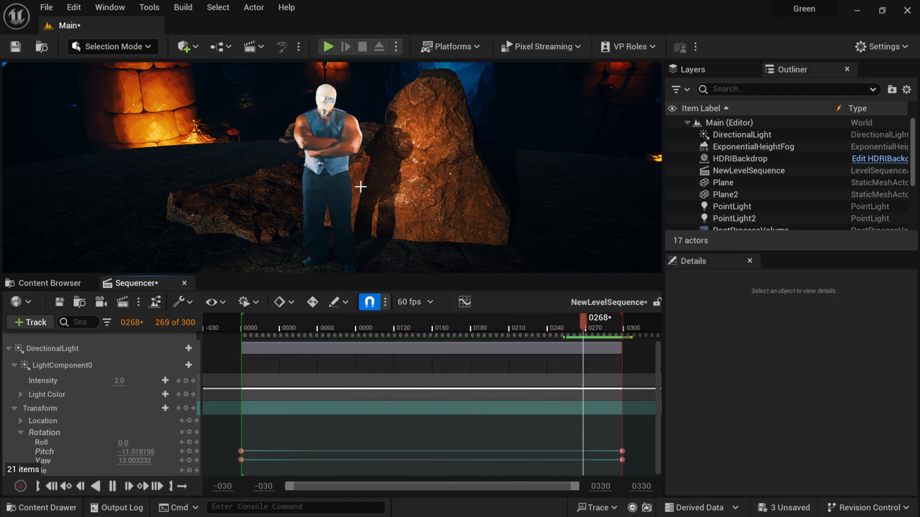
left_click(182, 486)
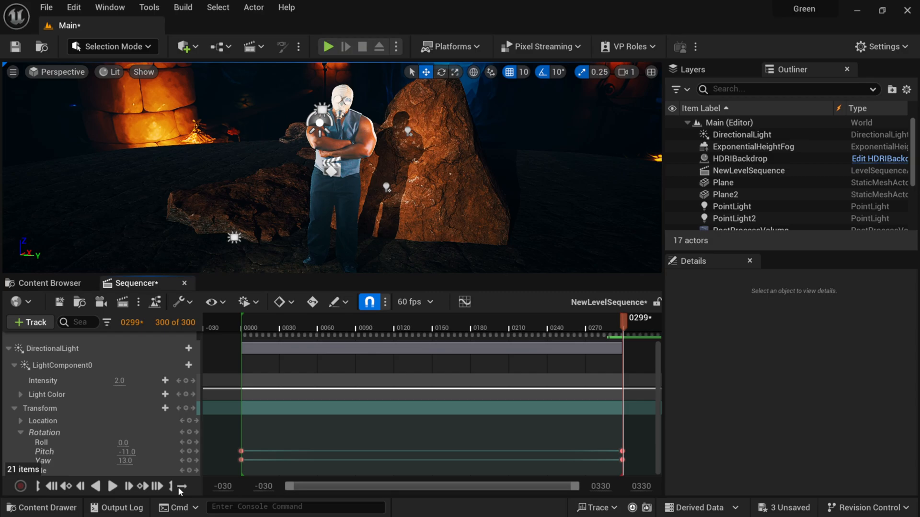
left_click(113, 486)
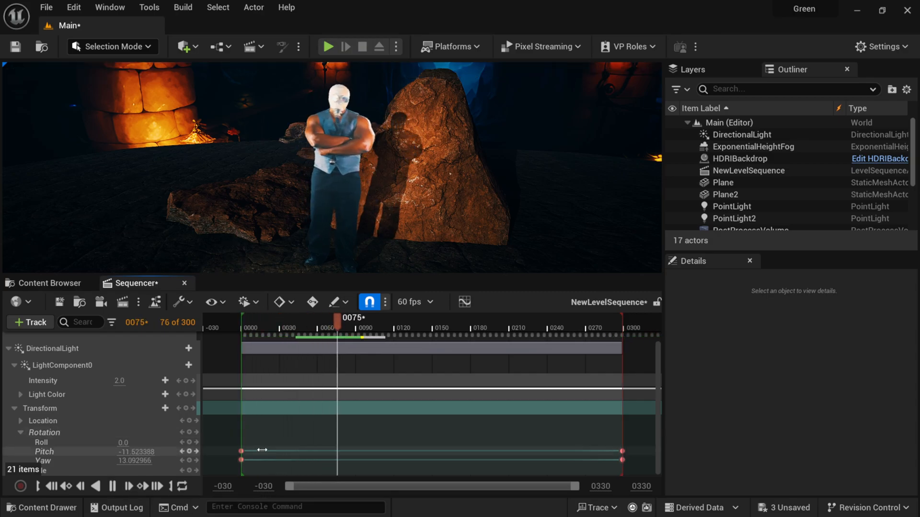